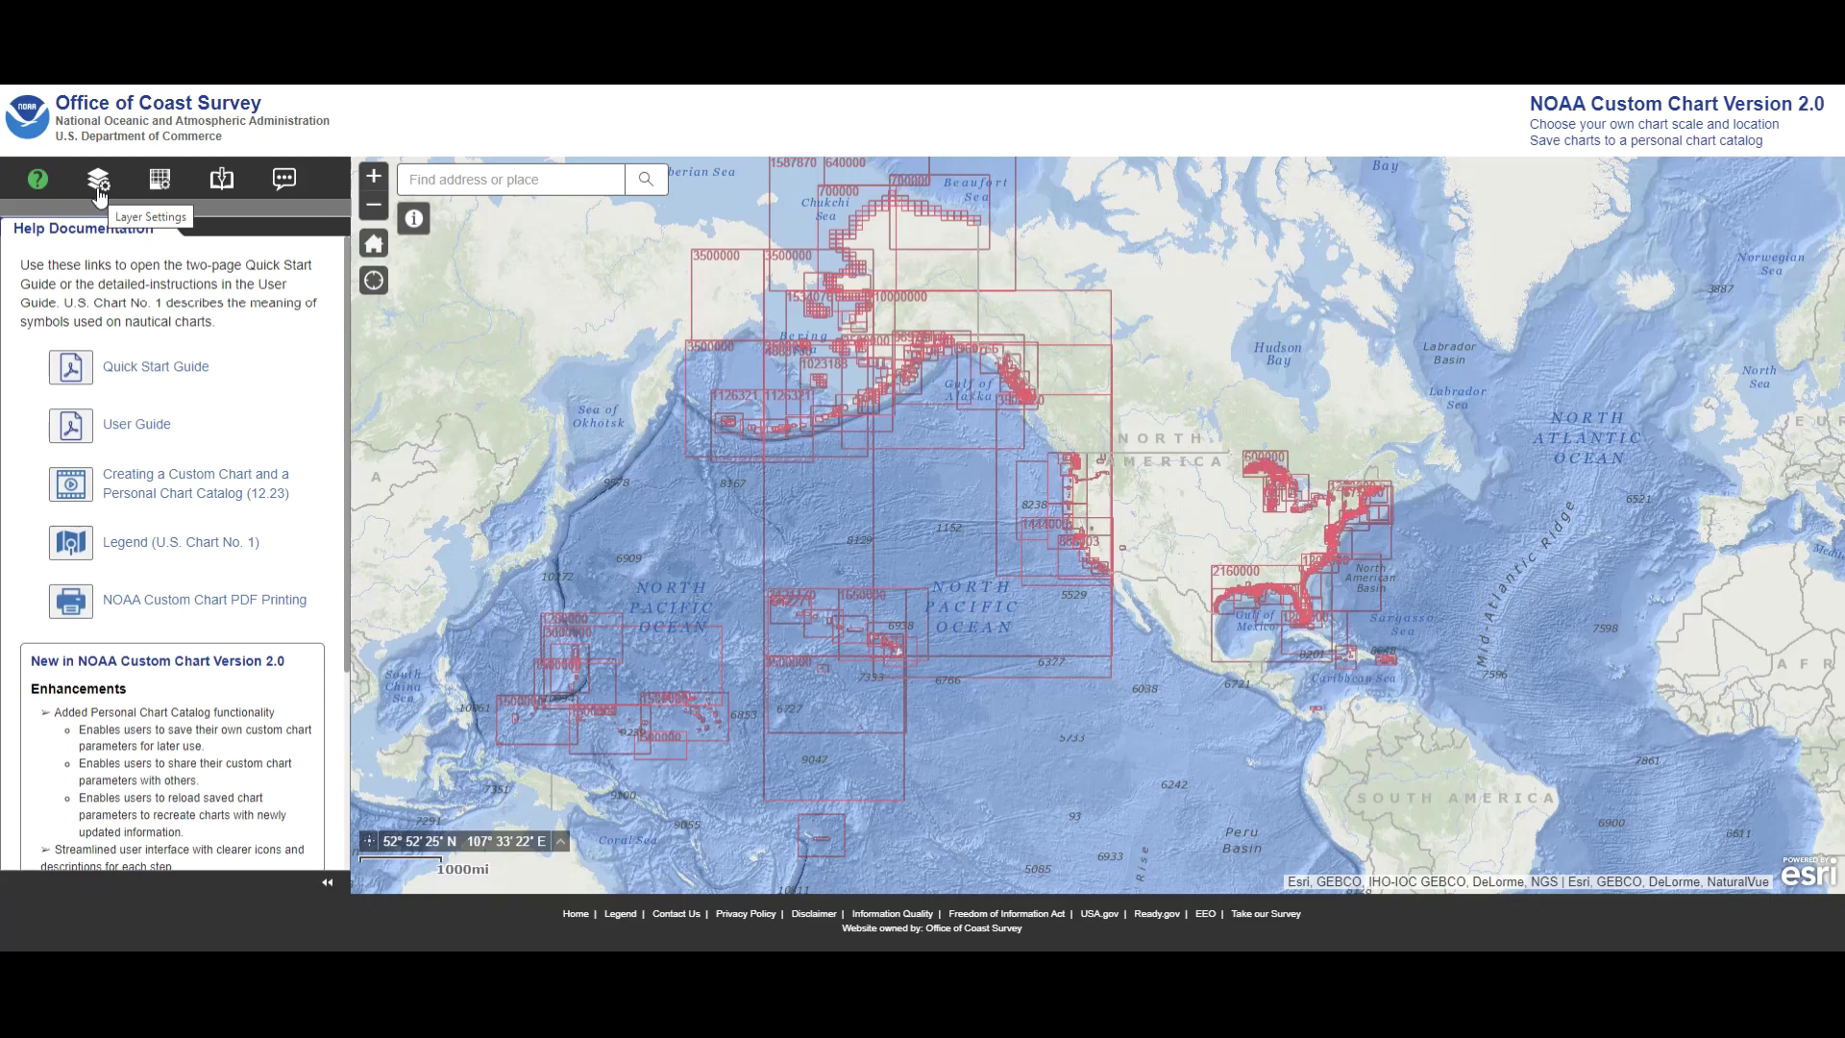
In the chart settings, name the chart with the owner's first name followed by "Custom Chart".
click(98, 192)
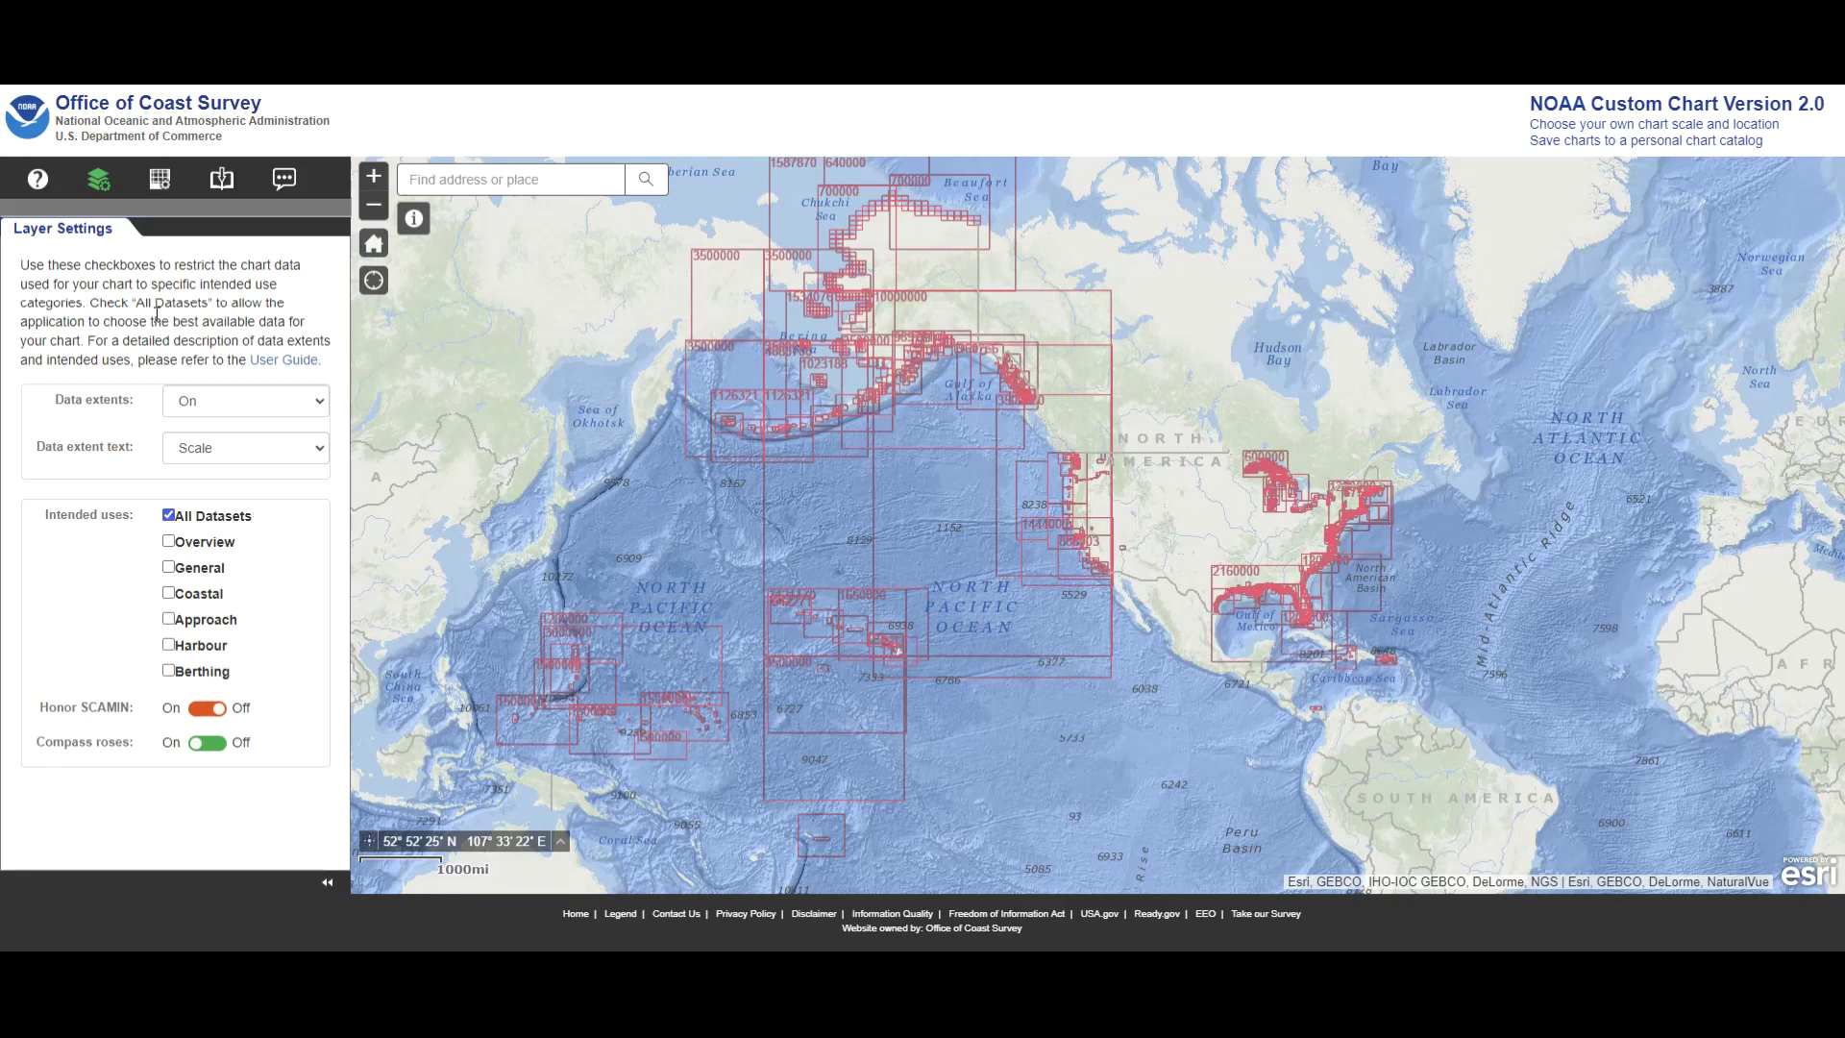
click(158, 182)
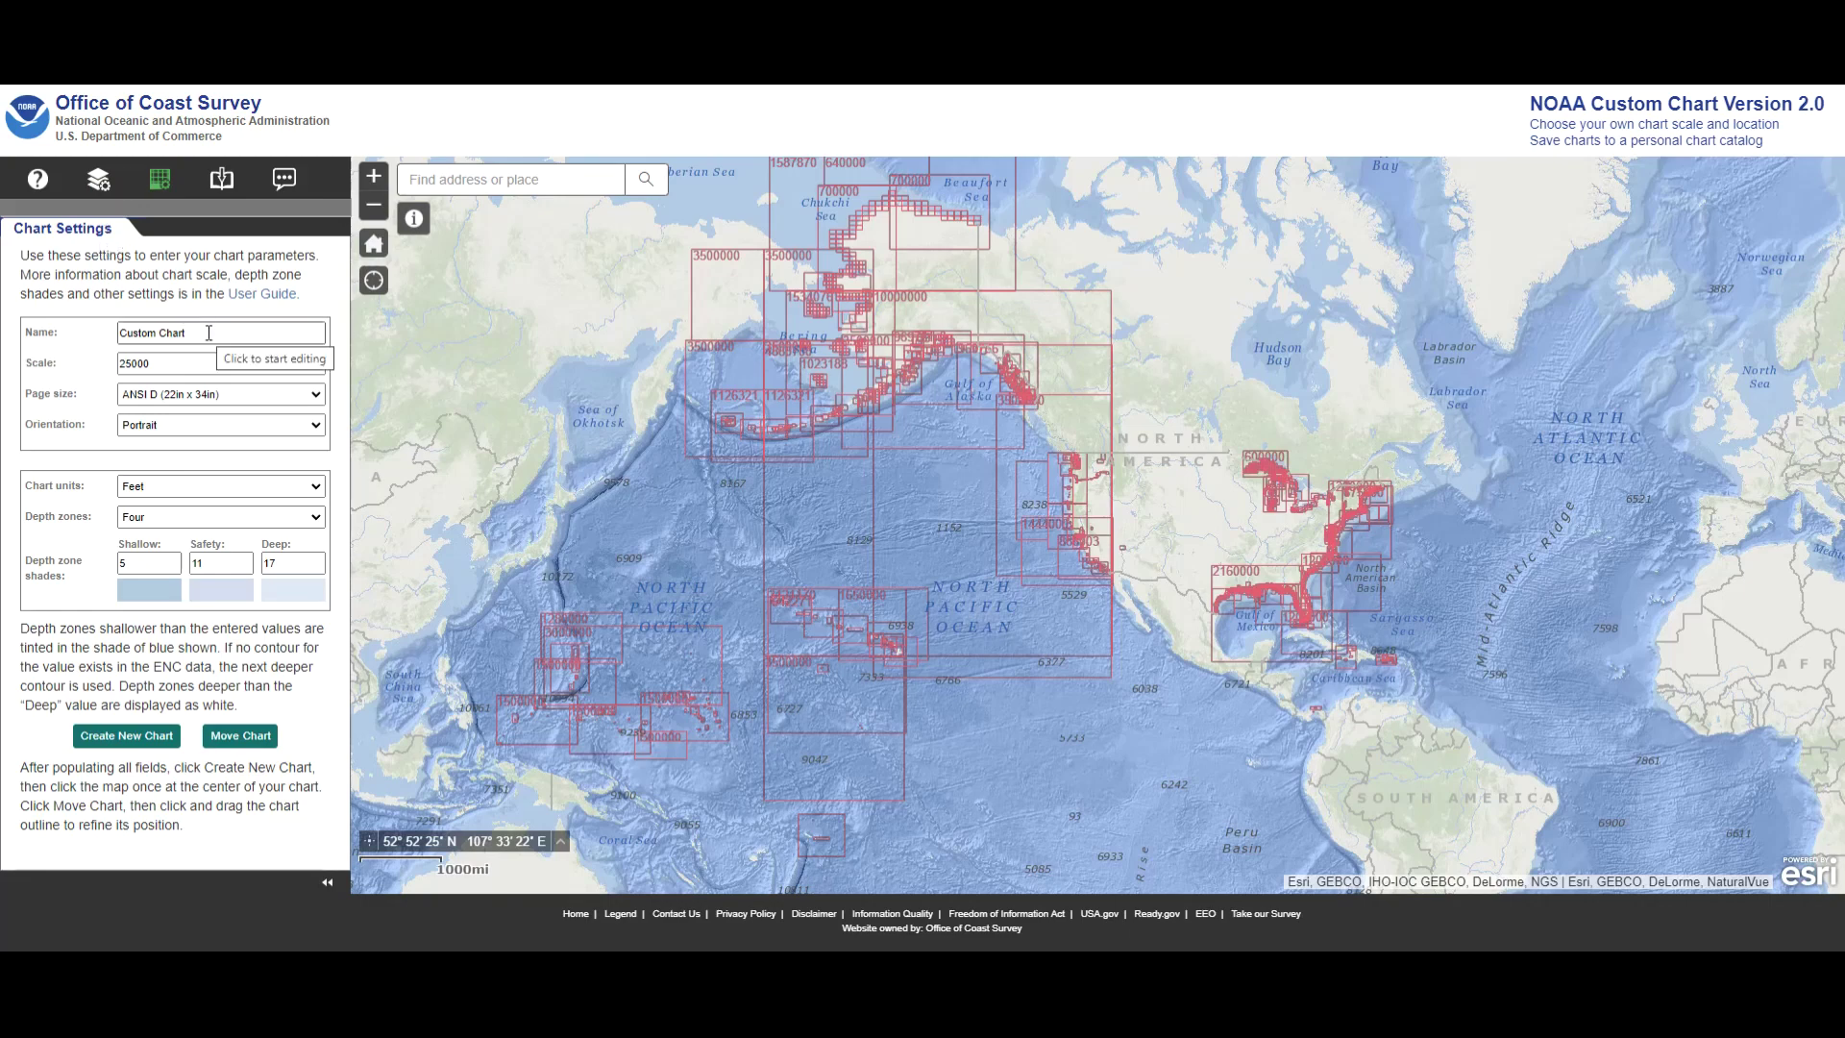
drag(209, 333, 116, 333)
text(Paul's Custom Chart)
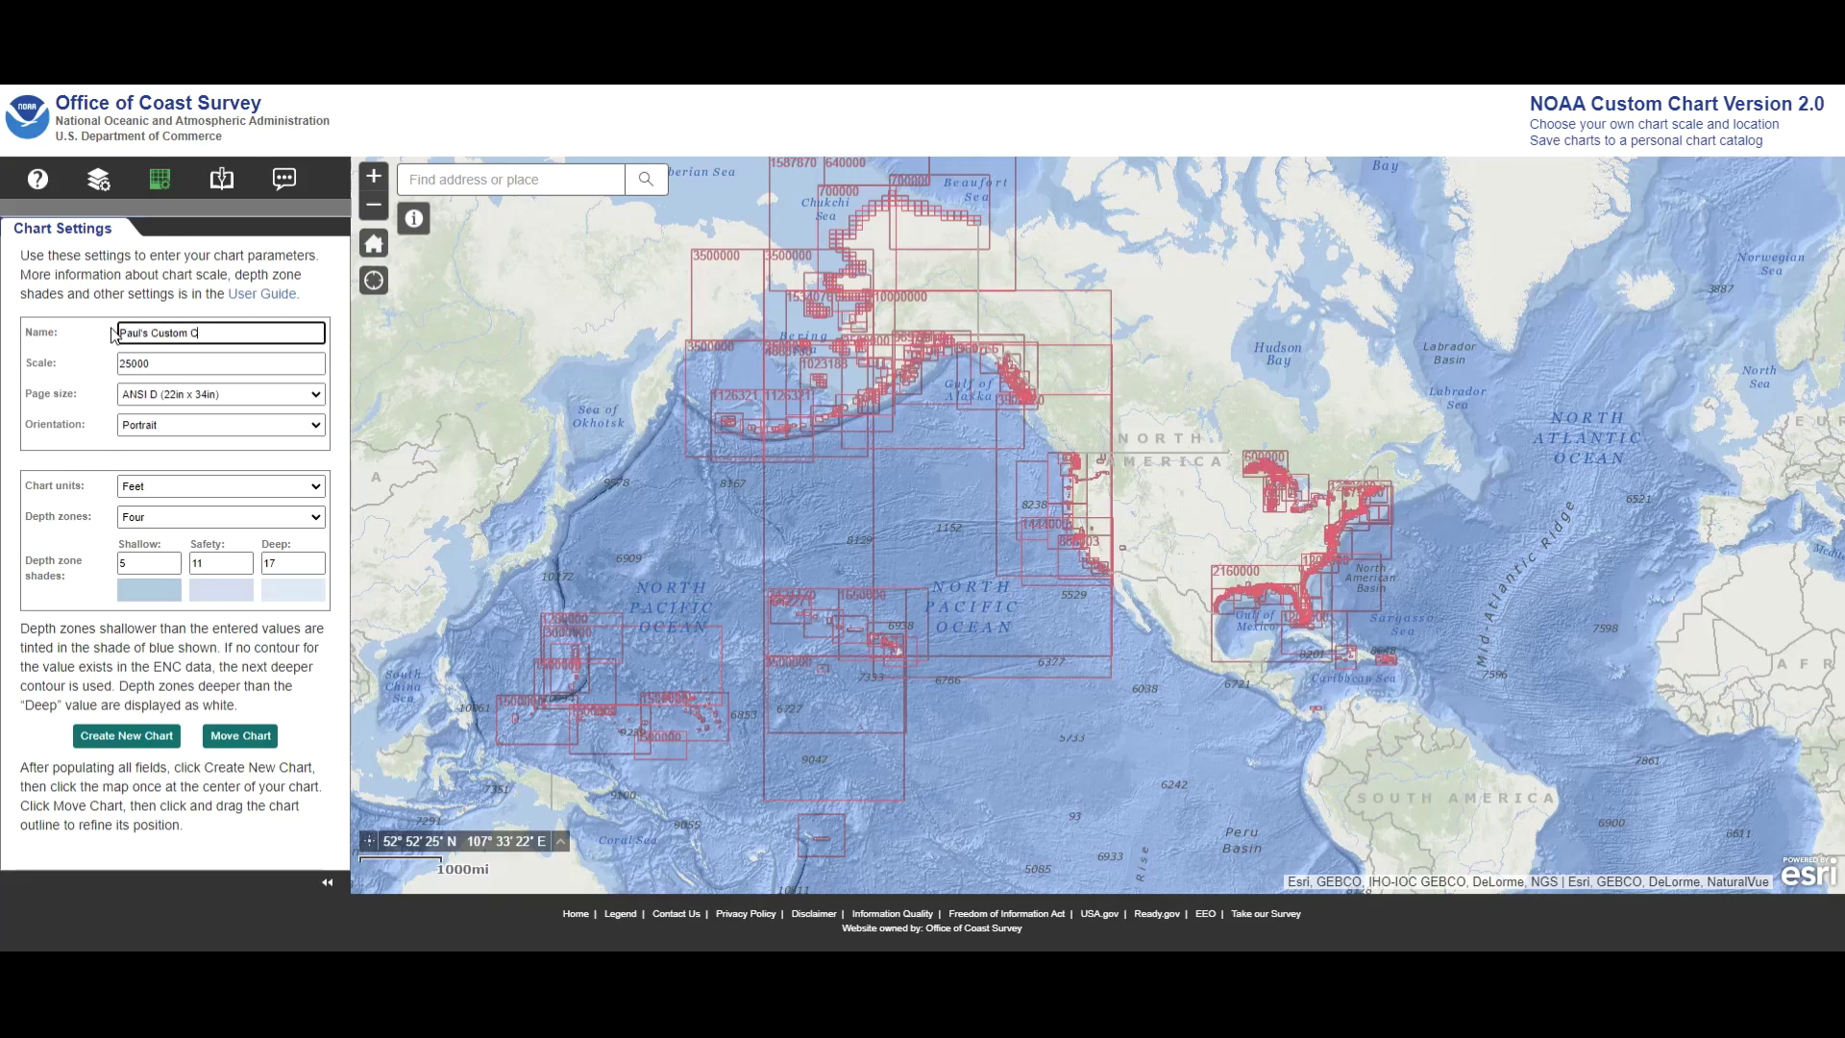
click(48, 353)
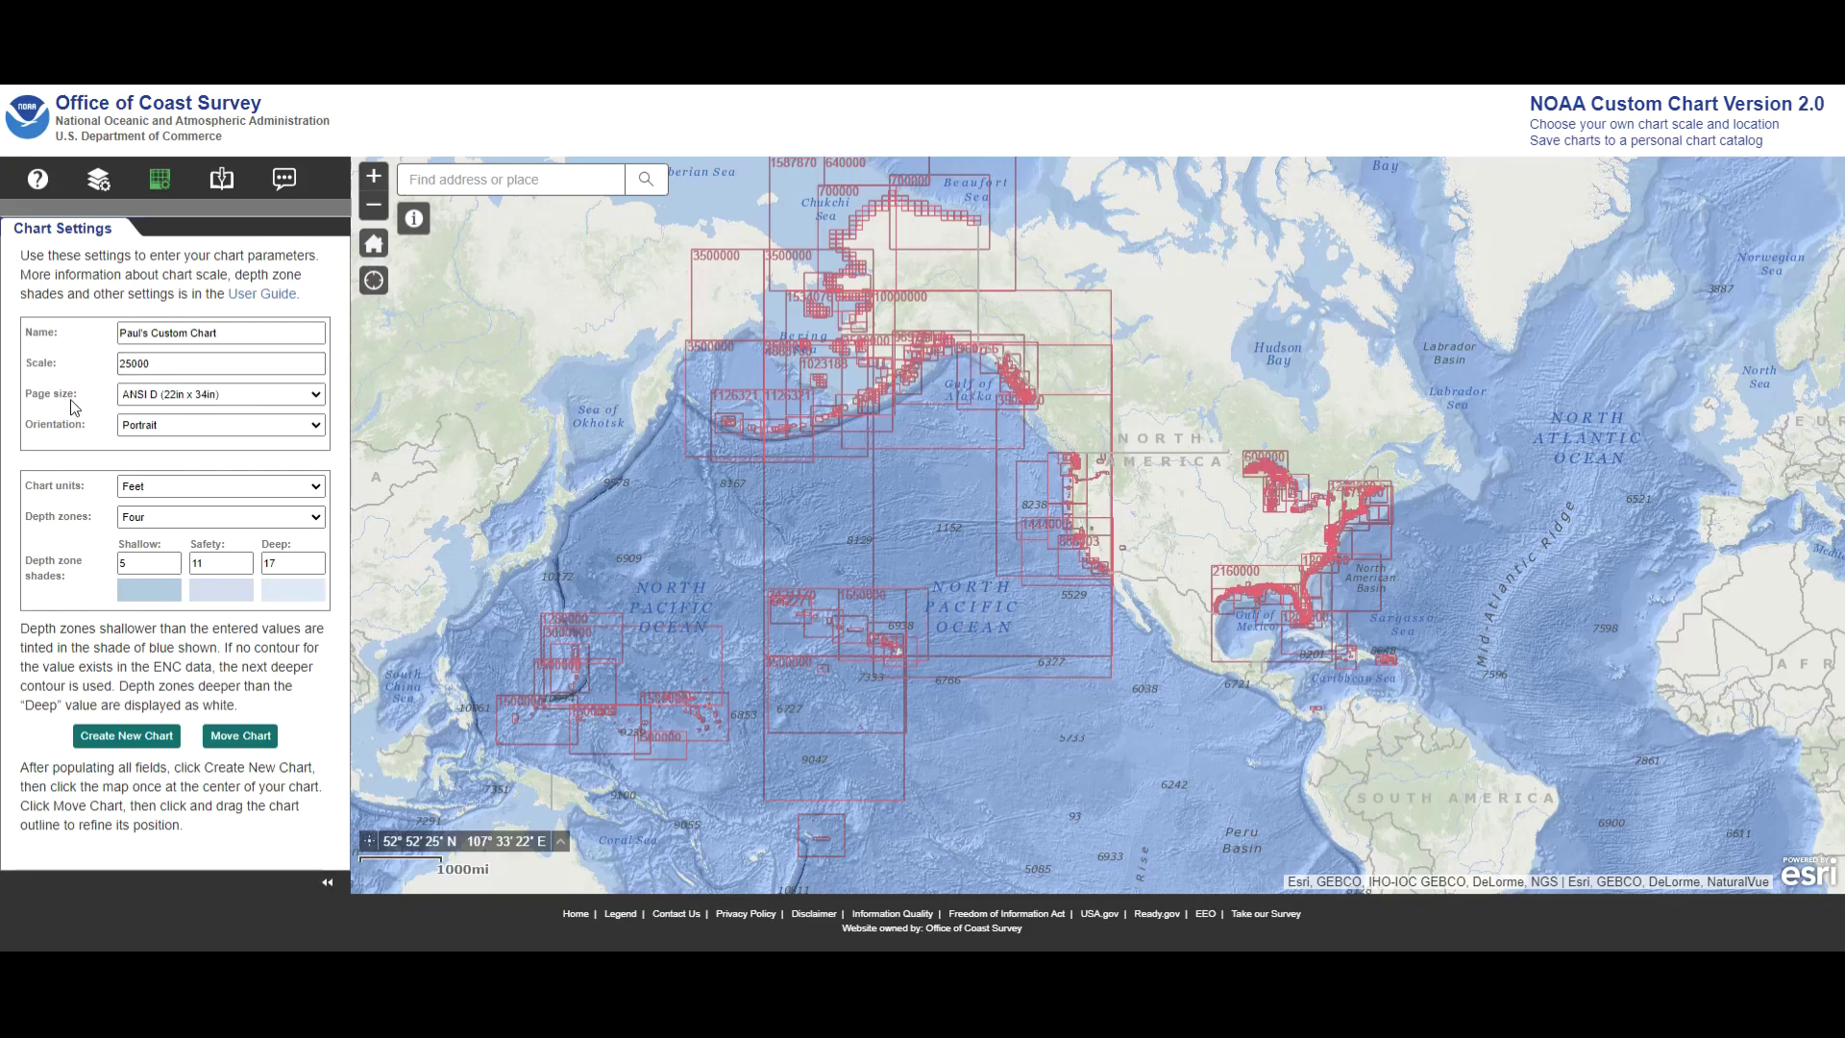
Set the chart's page size to Letter (8.5in x 11in), with Portrait orientation and chart units in Feet.
click(247, 403)
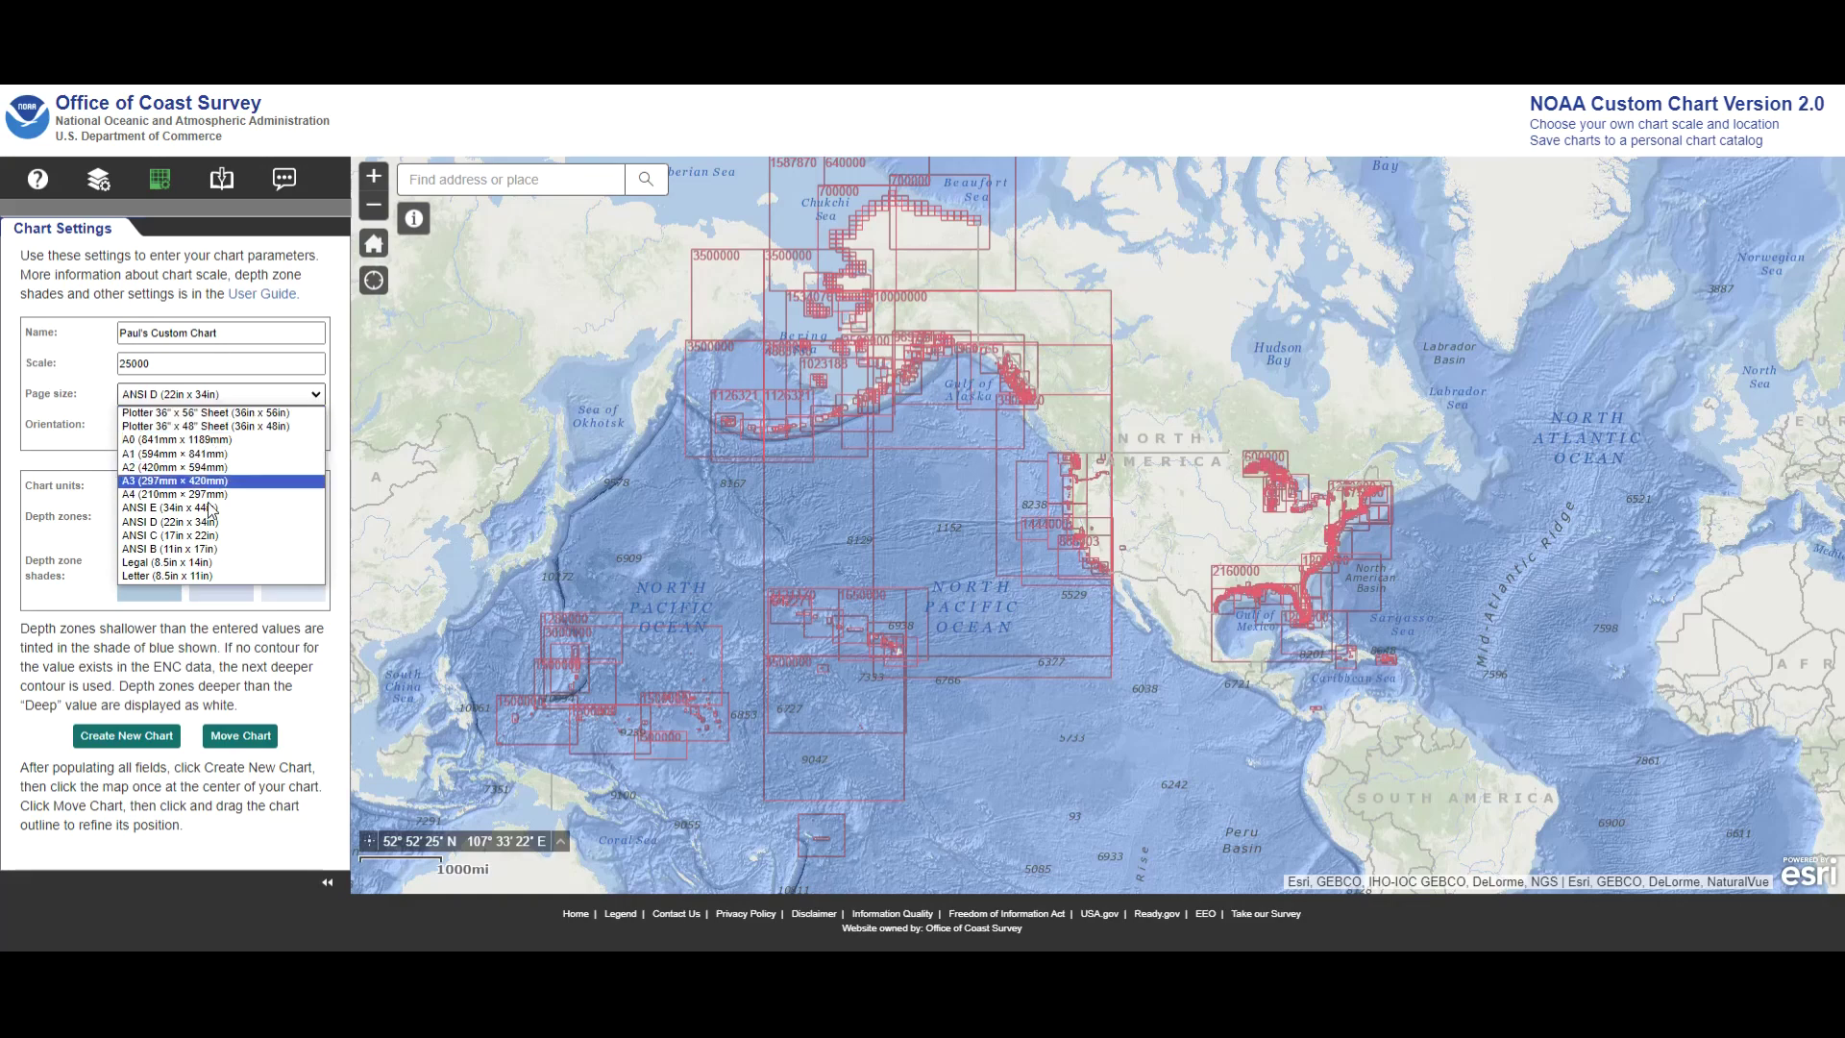
click(227, 575)
click(180, 427)
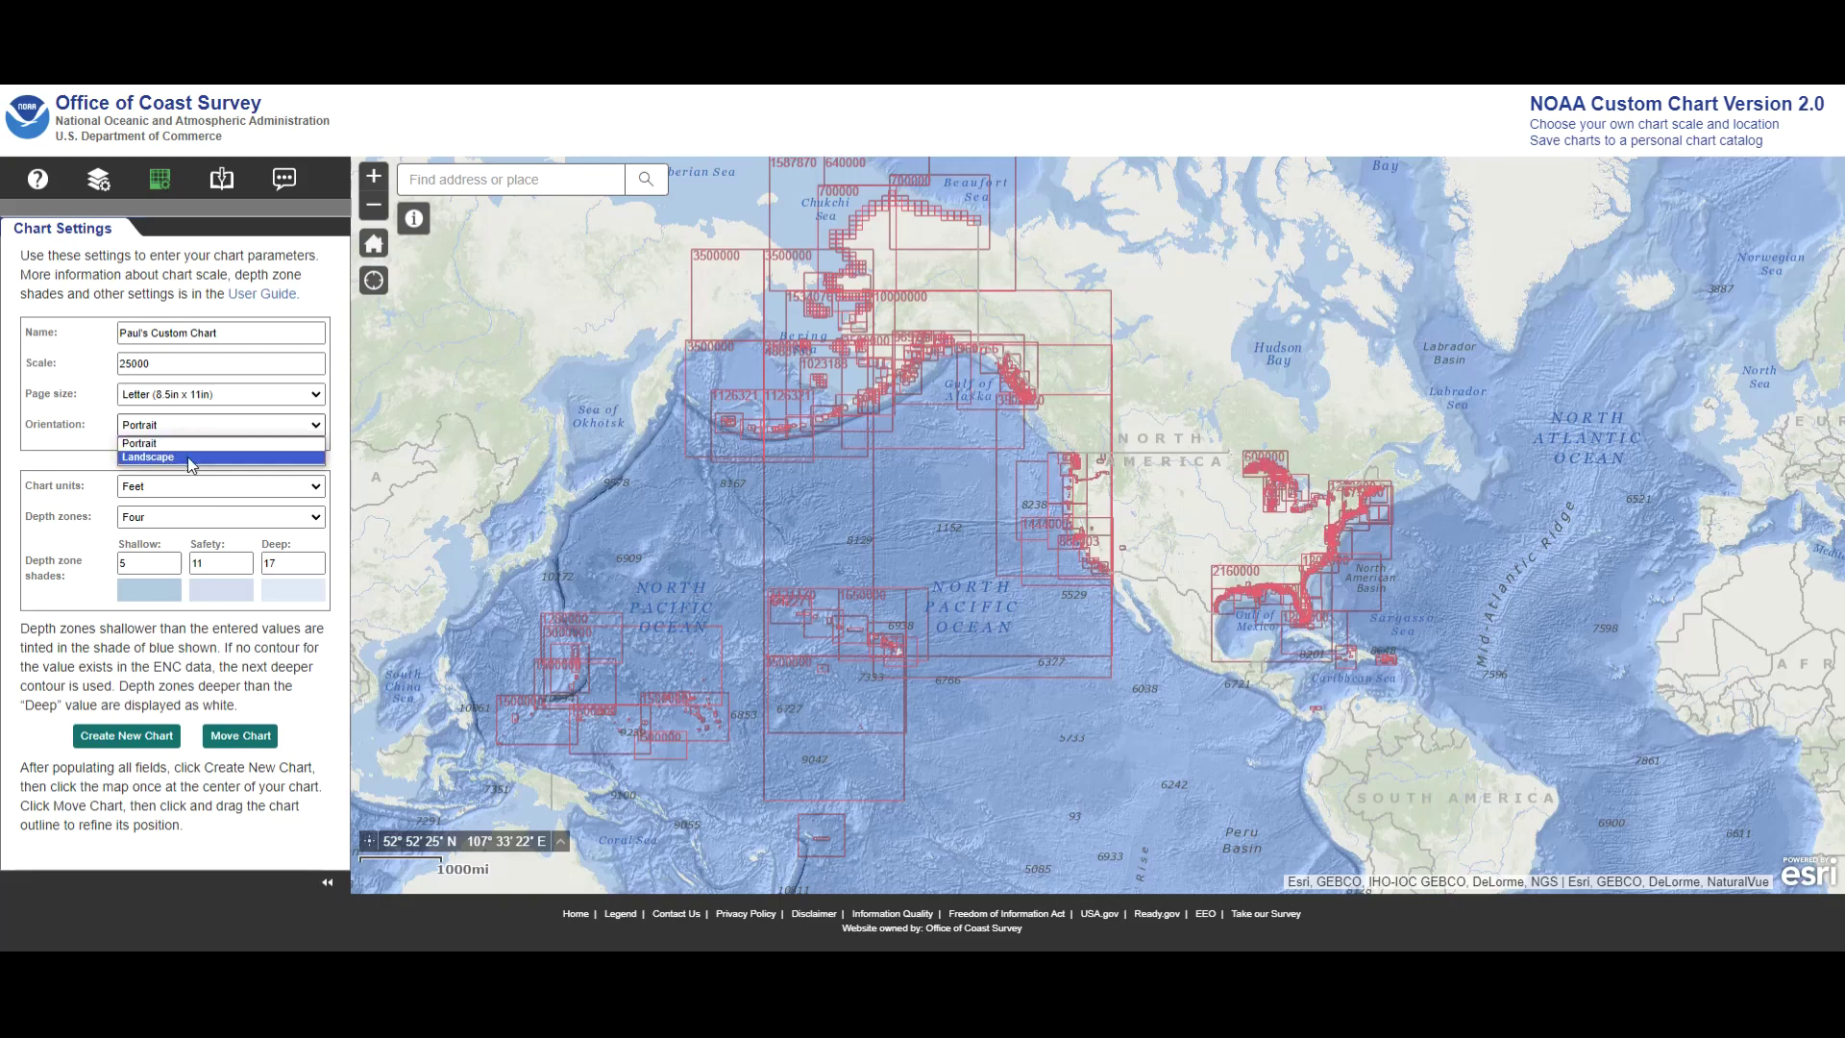
click(188, 447)
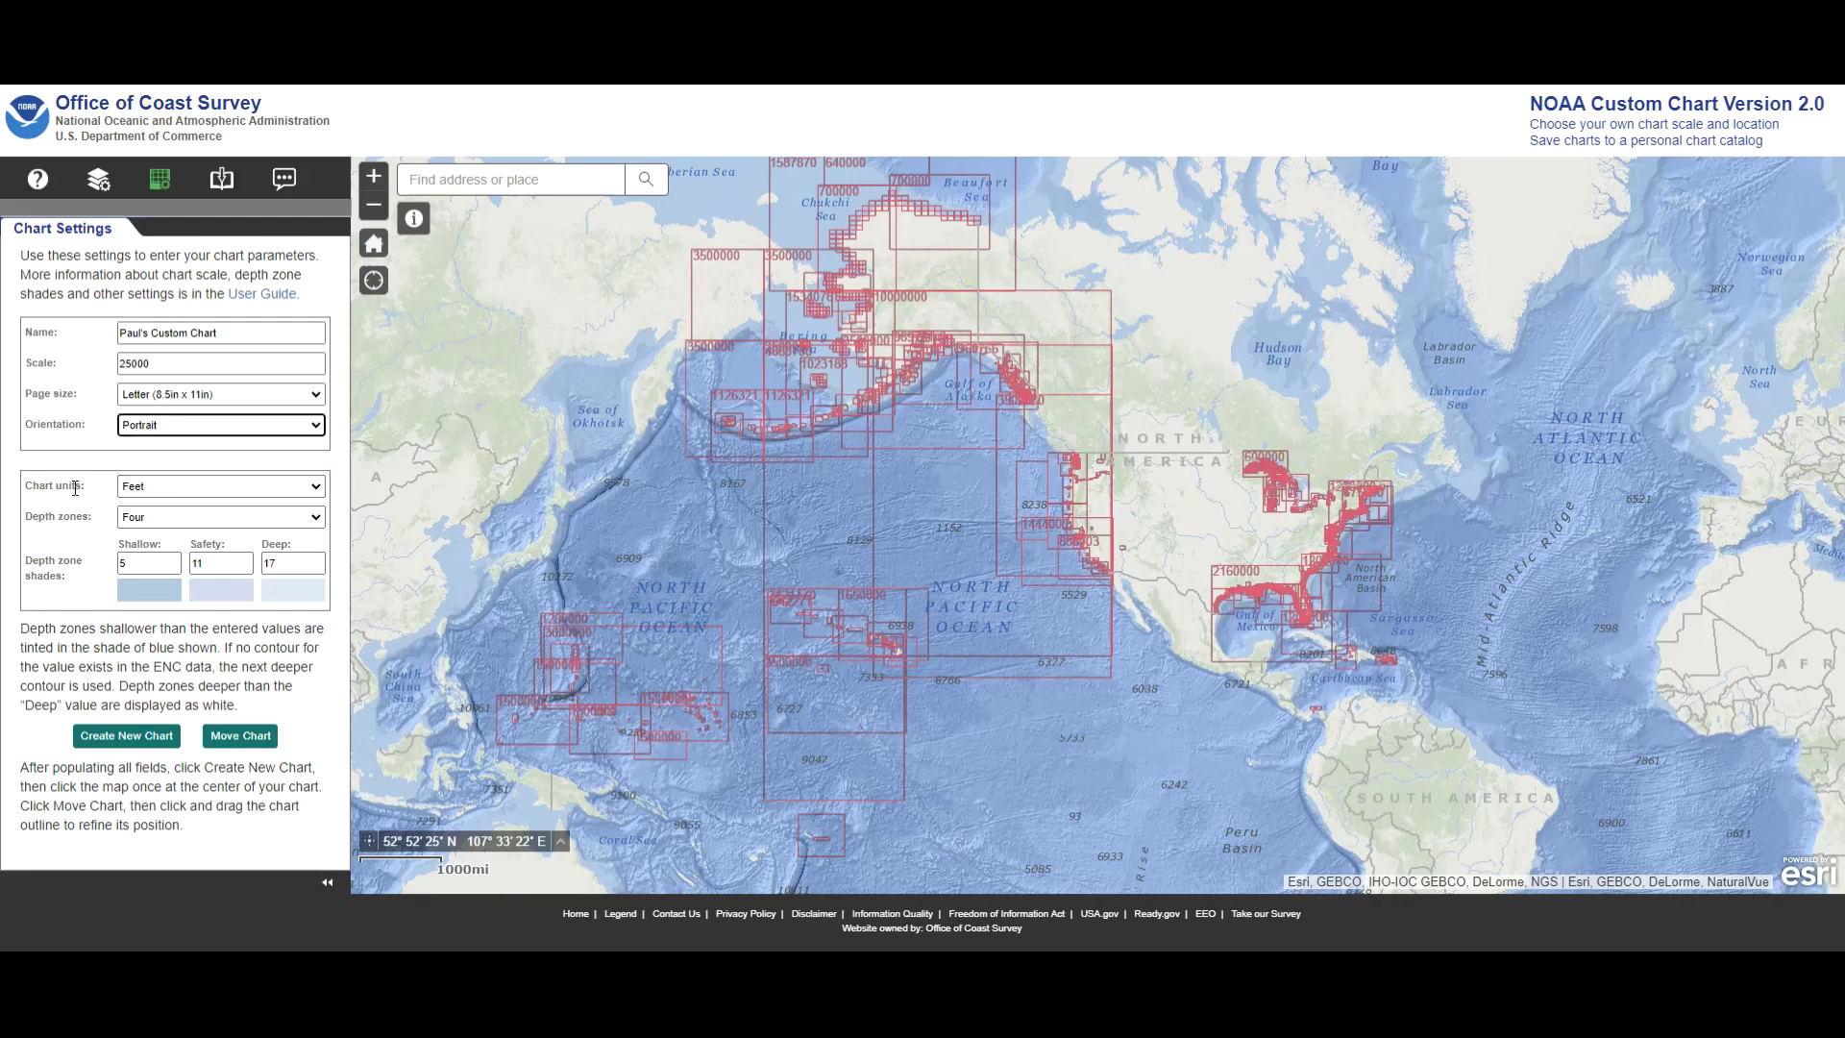
click(246, 490)
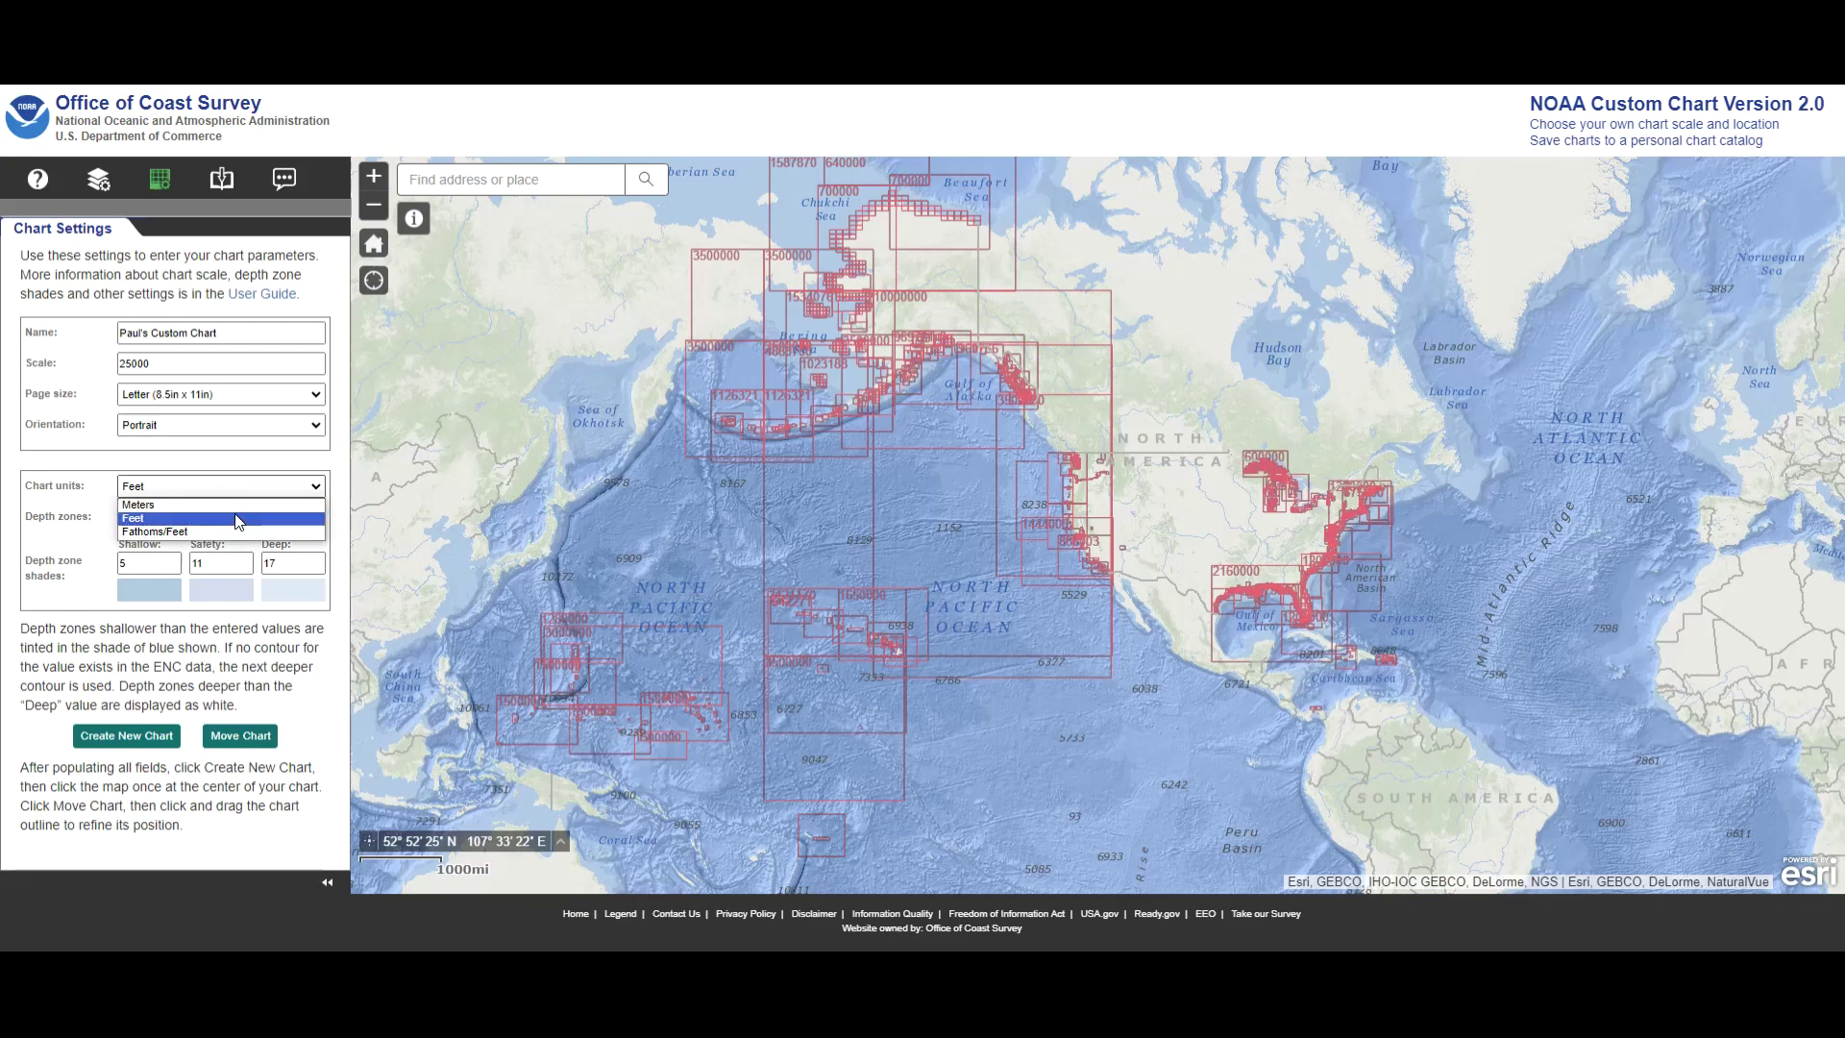
click(227, 478)
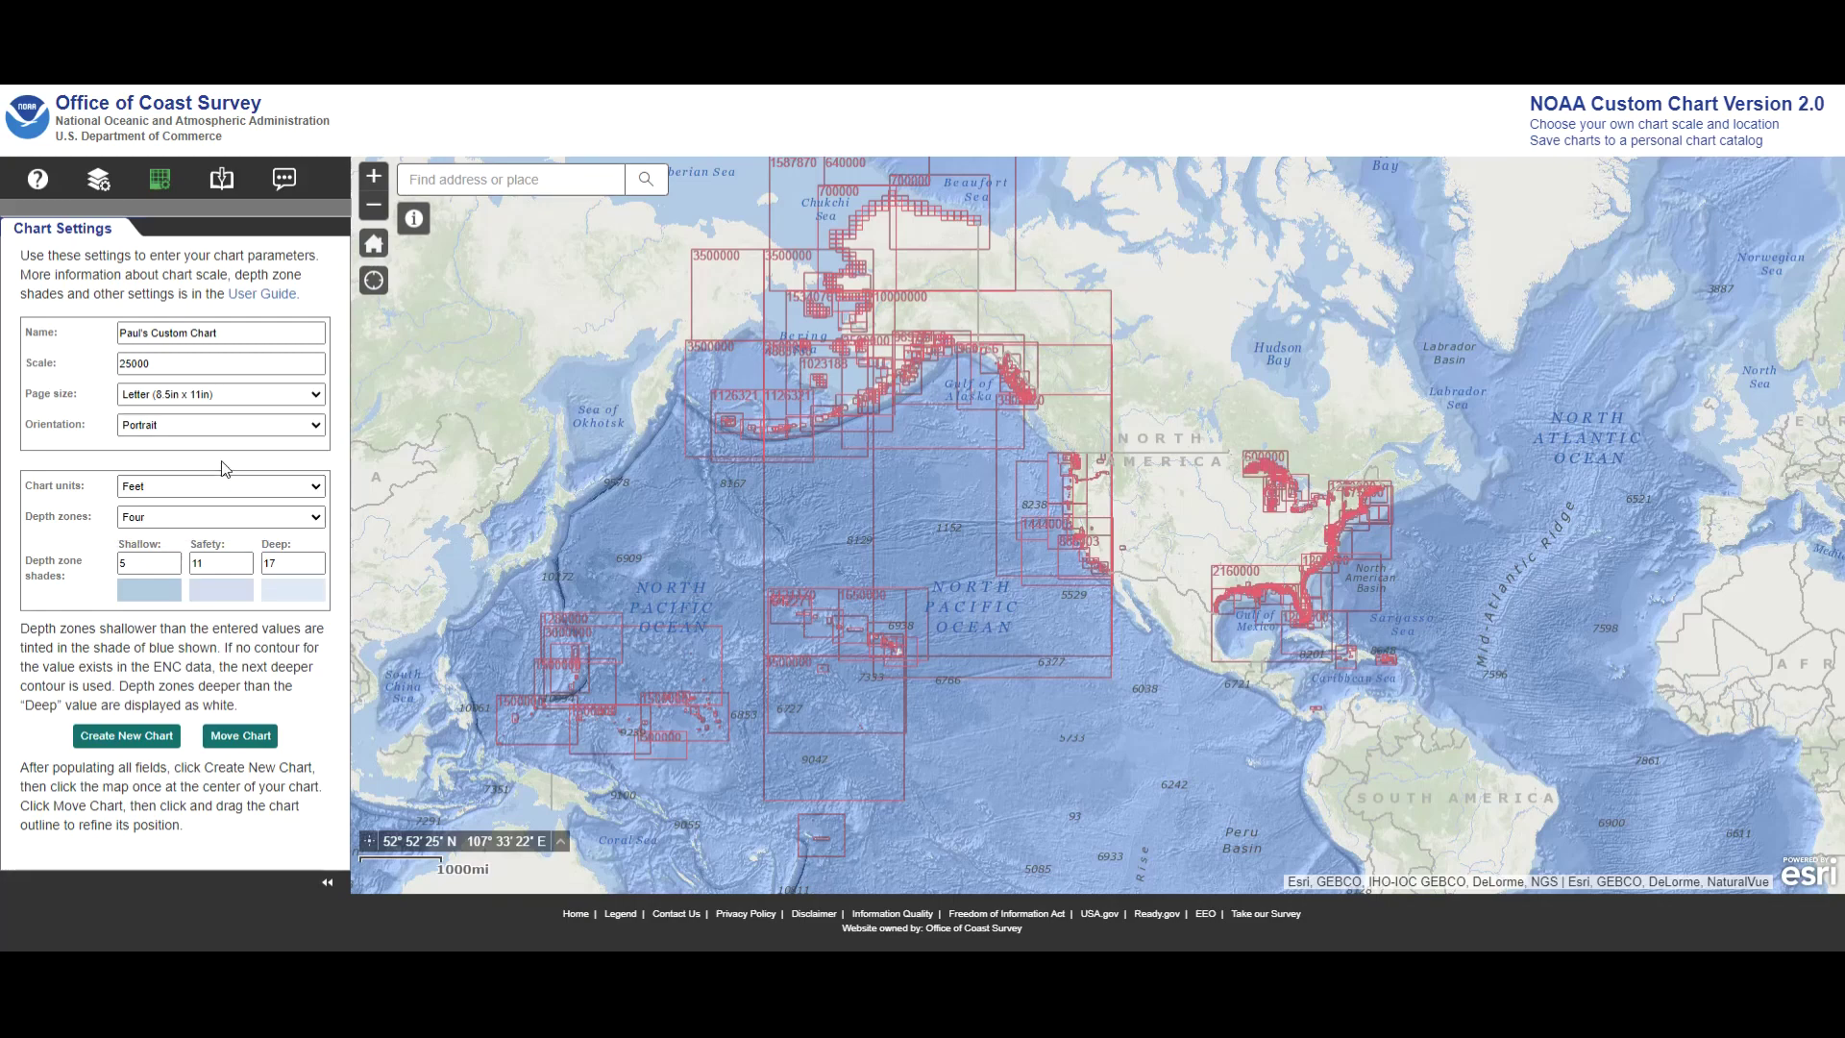
Create the new chart in Apalachee Bay near 30° 00' 21" N, 84° 11' 24" W and shift its outline southwest over the red "4" light.
click(160, 743)
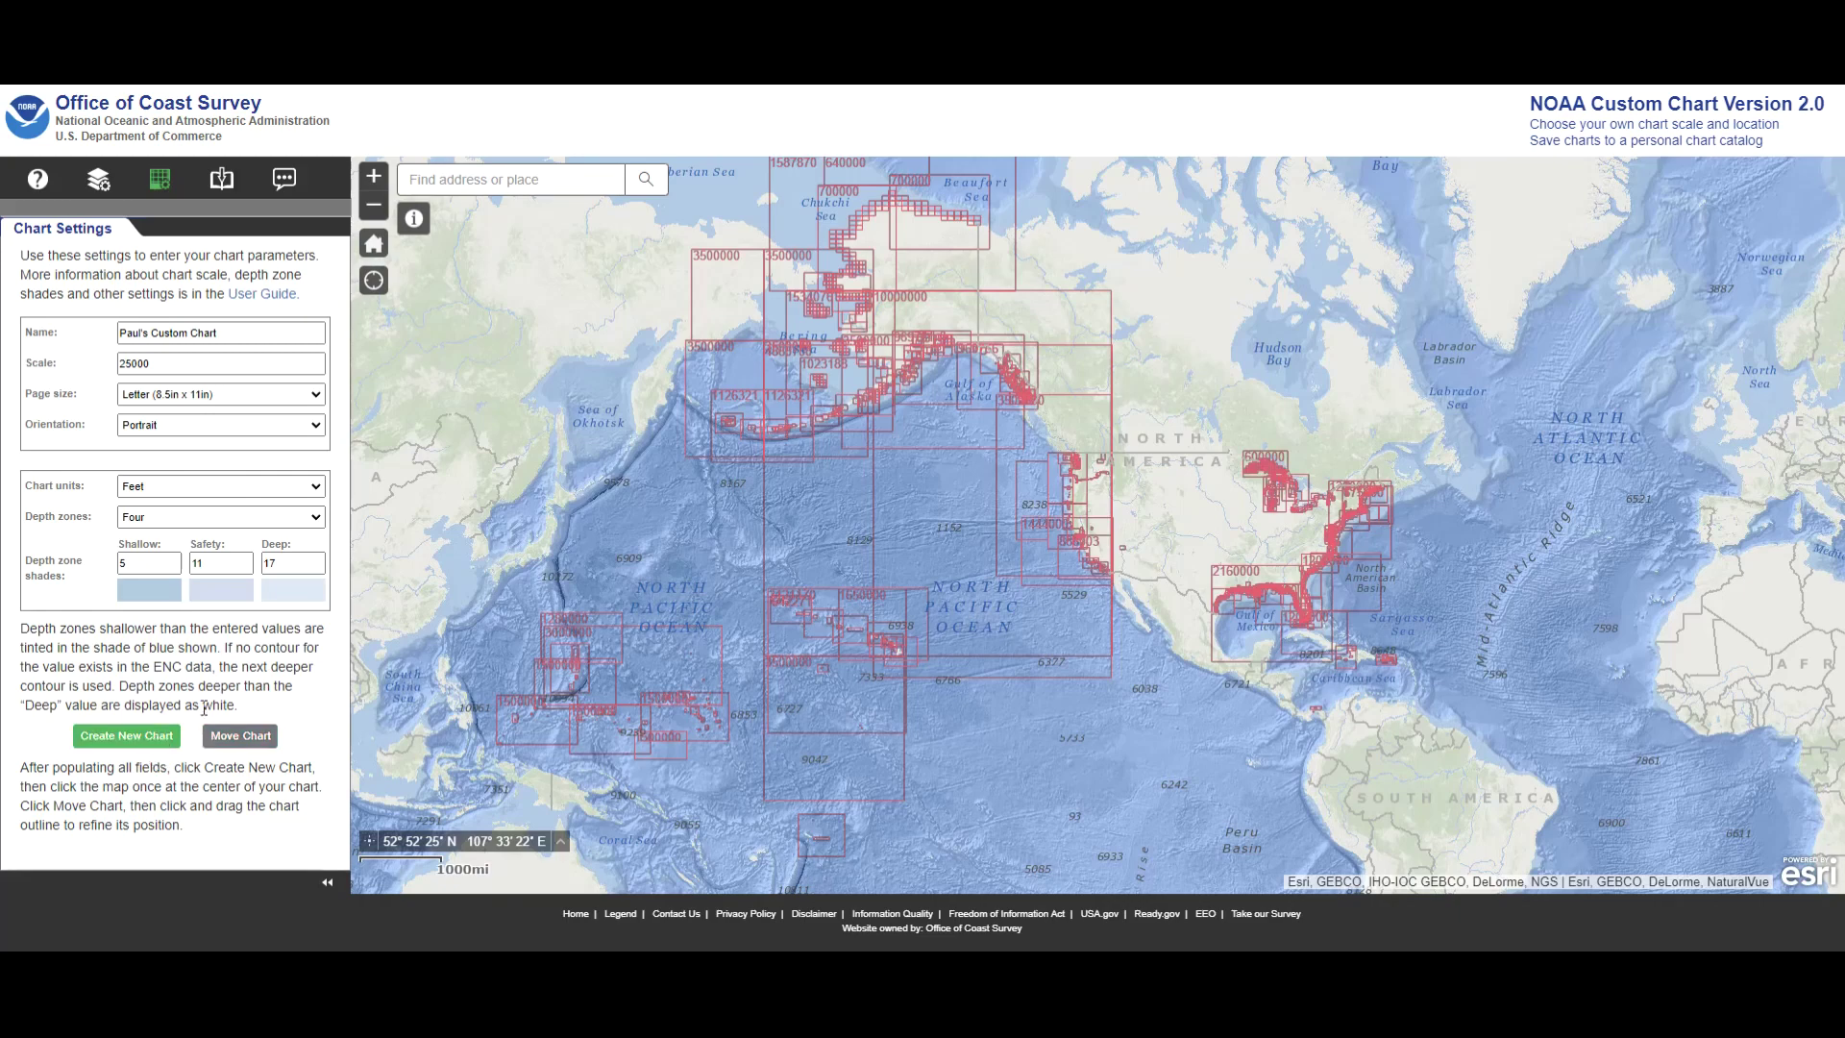
scroll(1236, 600, up, 3)
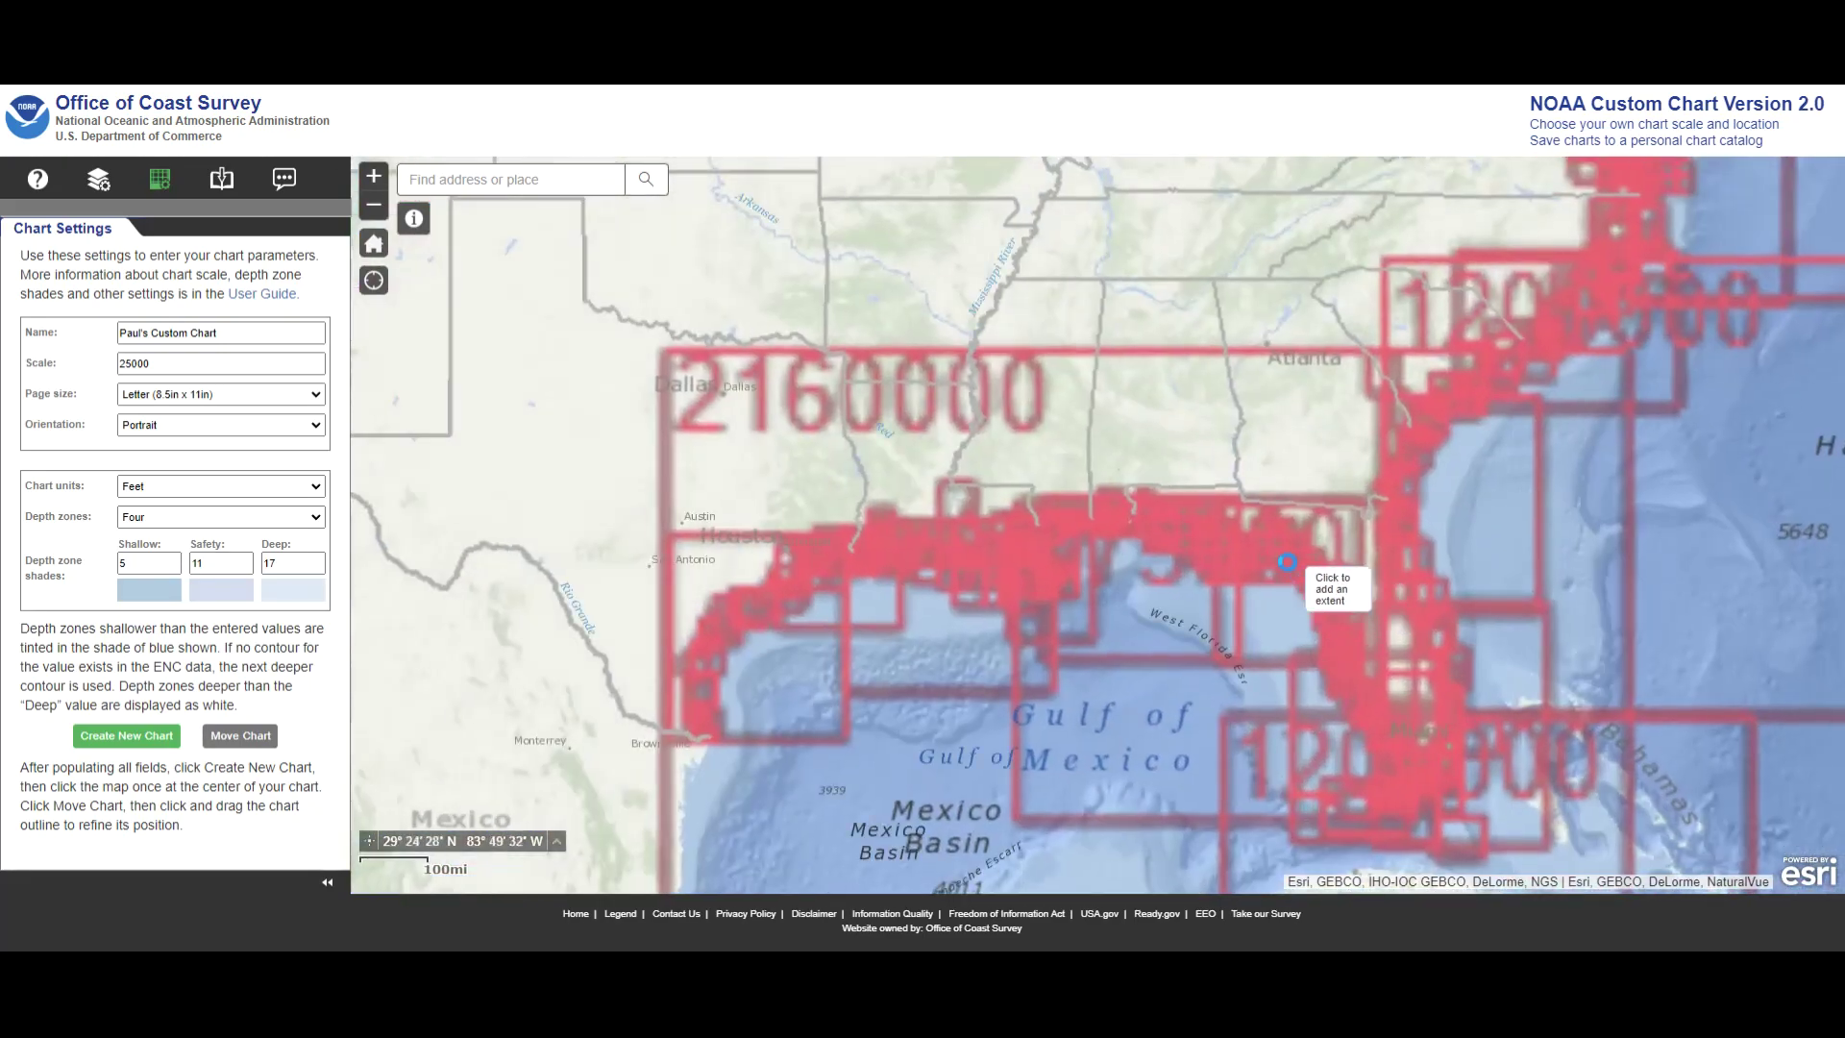
scroll(1307, 576, up, 3)
scroll(1283, 540, up, 2)
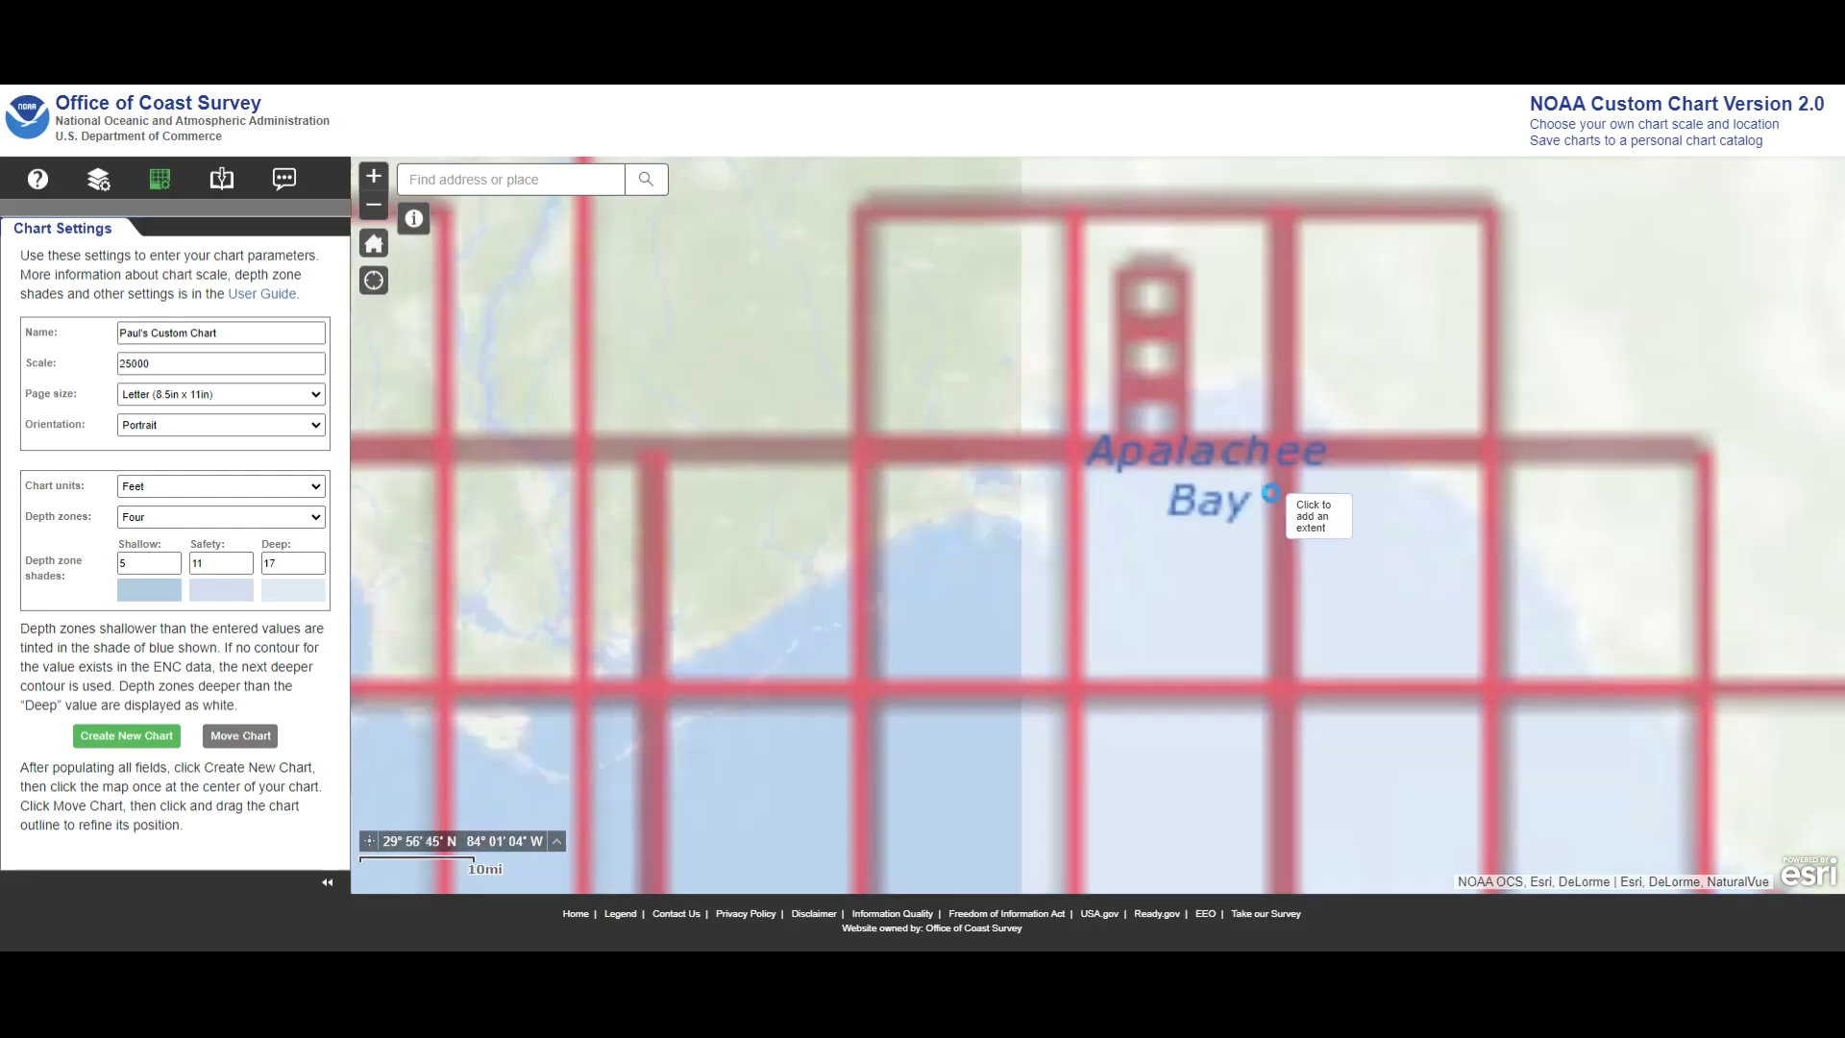
scroll(1236, 390, up, 5)
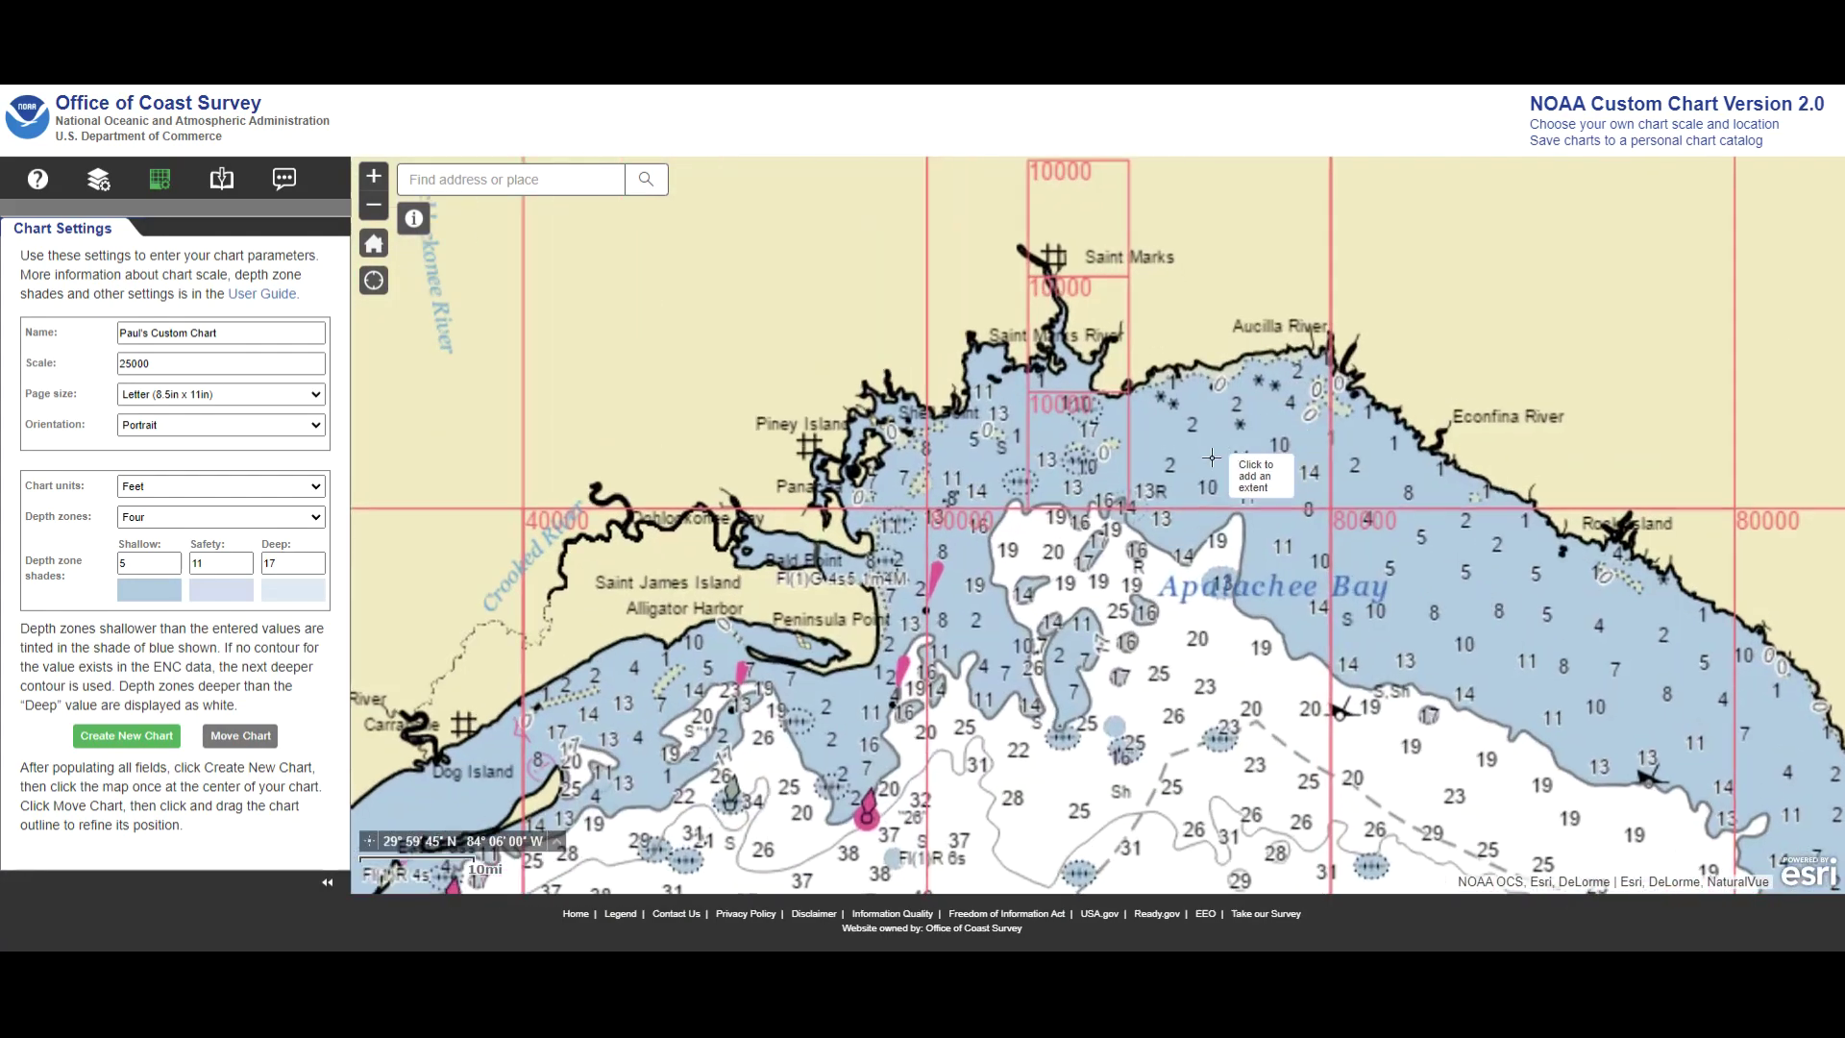
scroll(868, 573, up, 2)
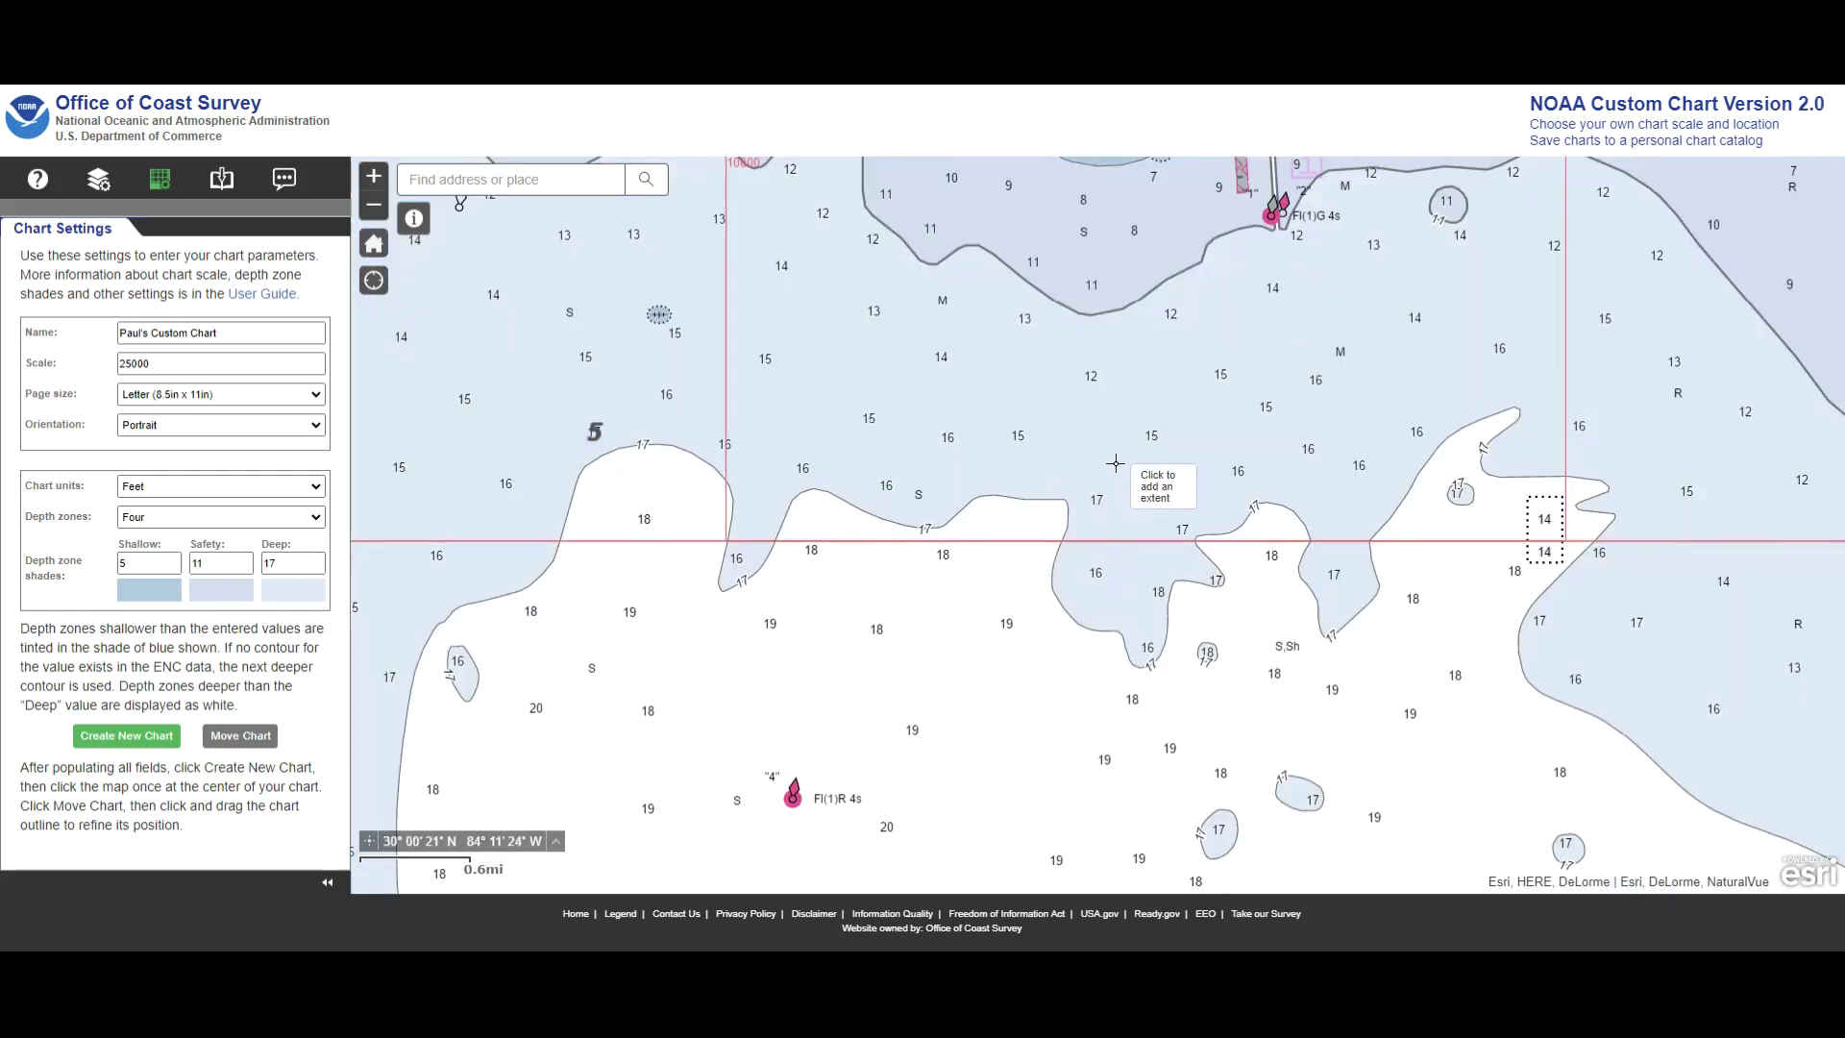
click(1114, 464)
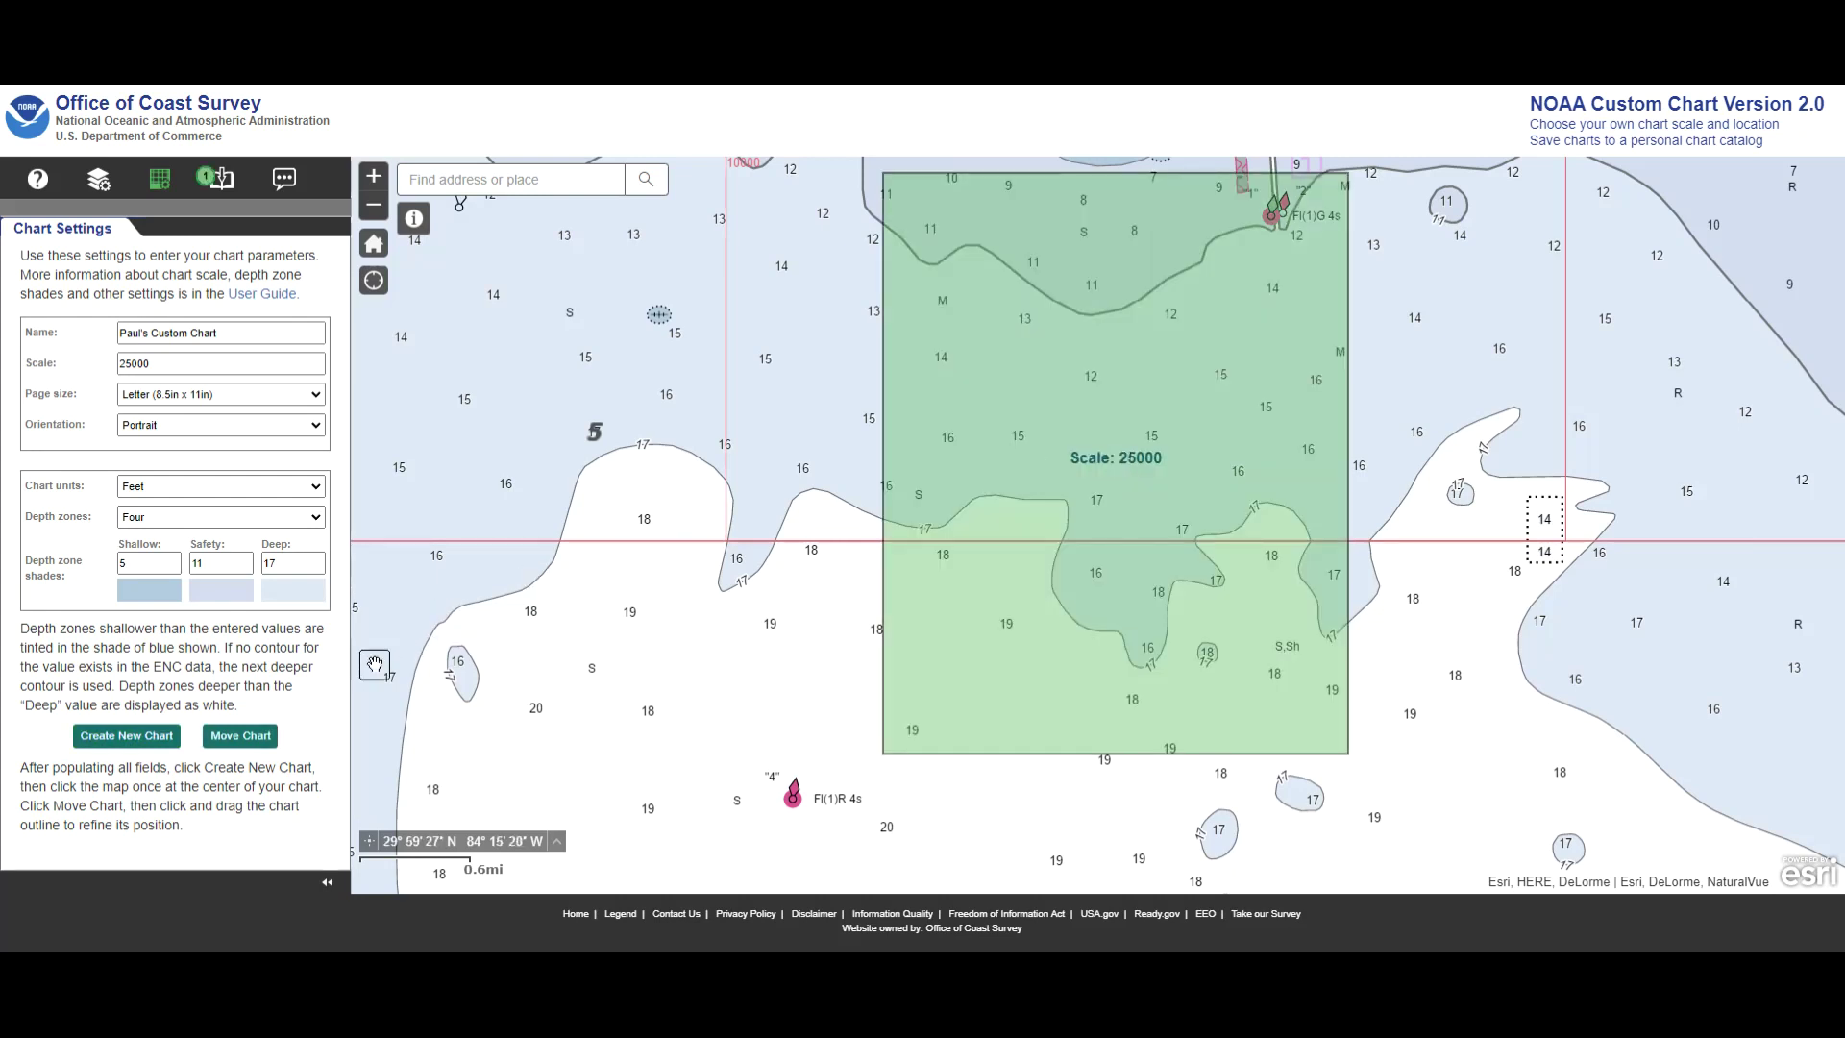
click(244, 740)
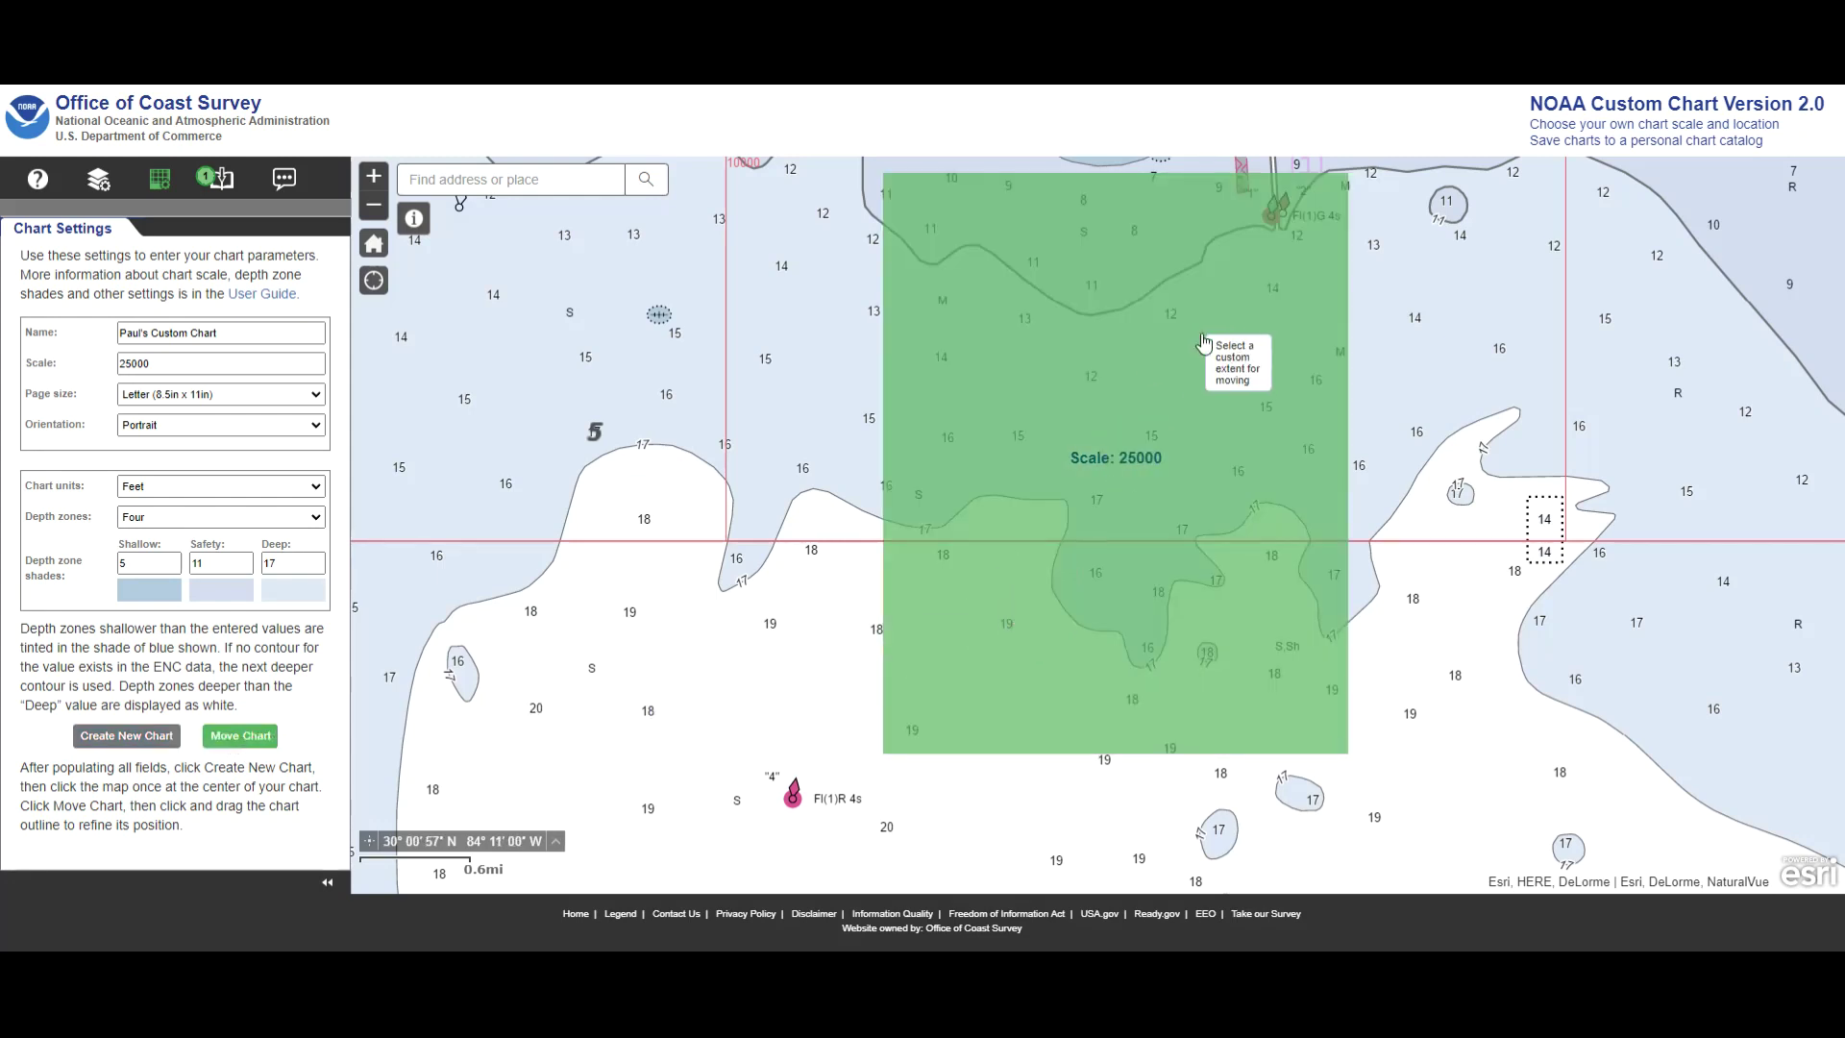
drag(1245, 345, 1120, 442)
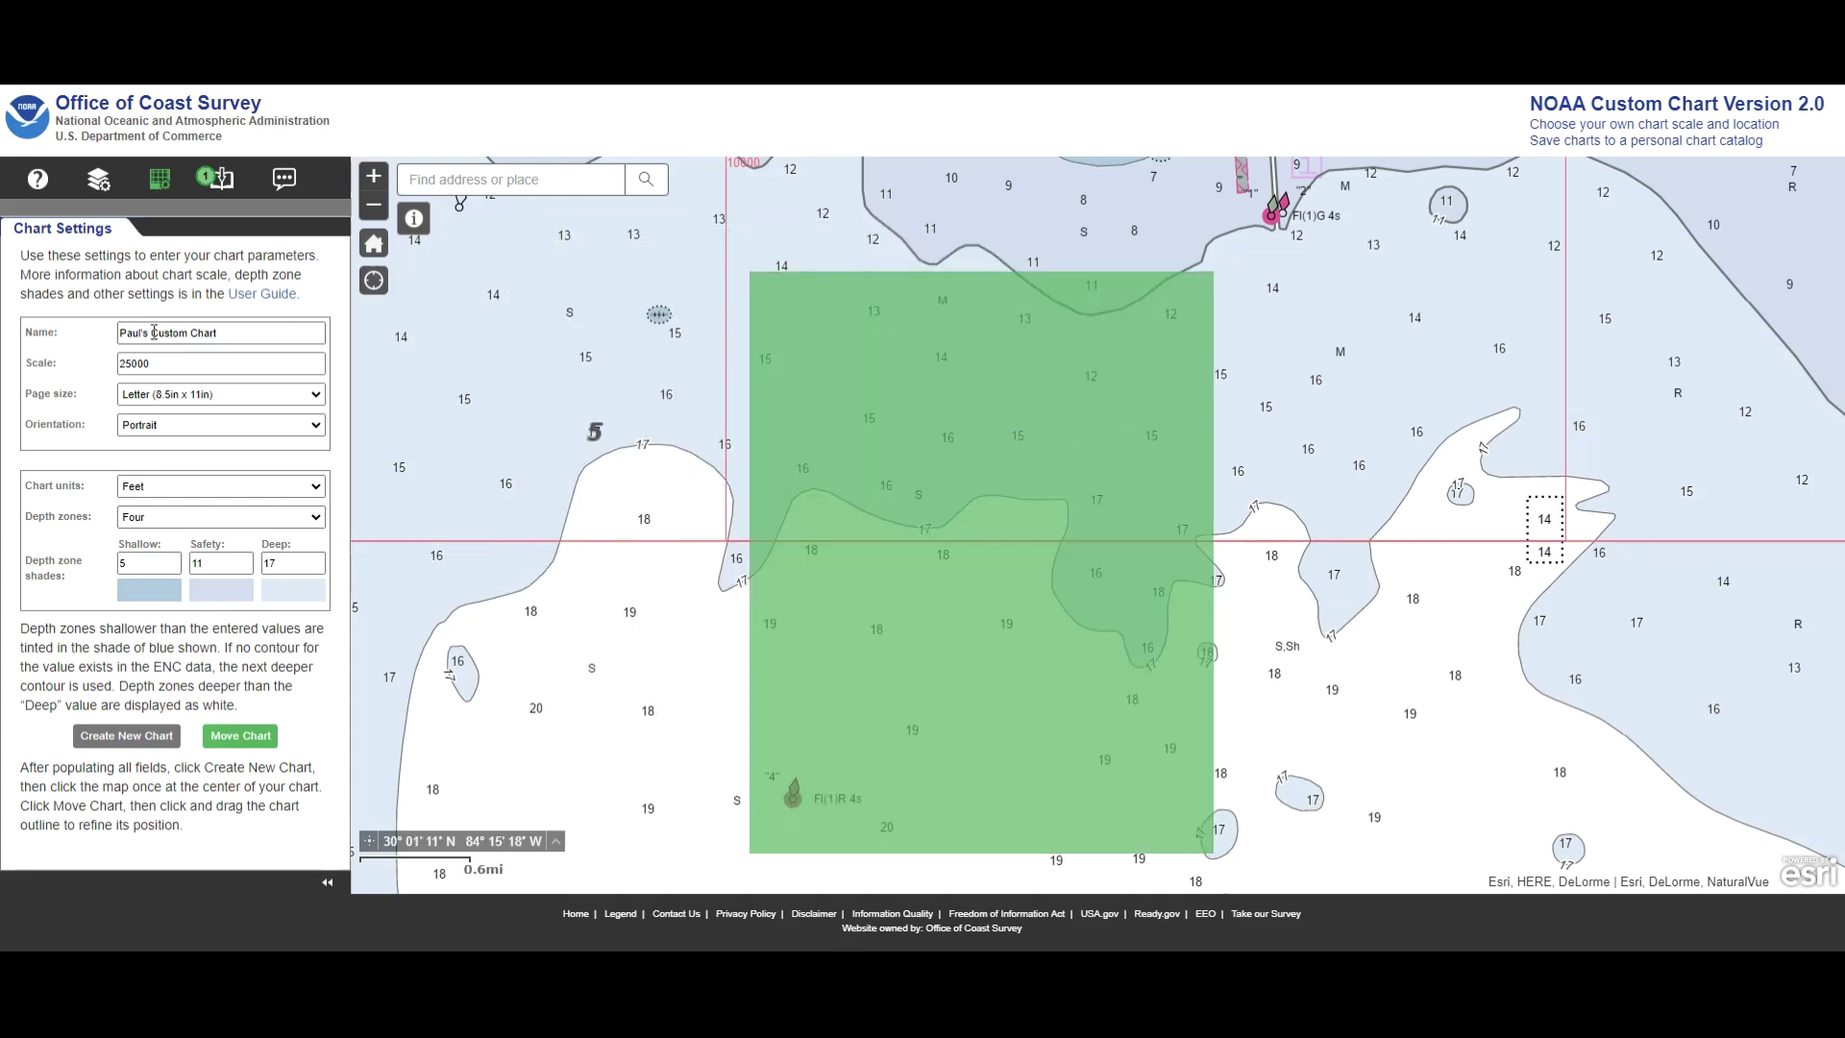
Export the custom chart from the chart queue and open the resulting PDF.
click(219, 195)
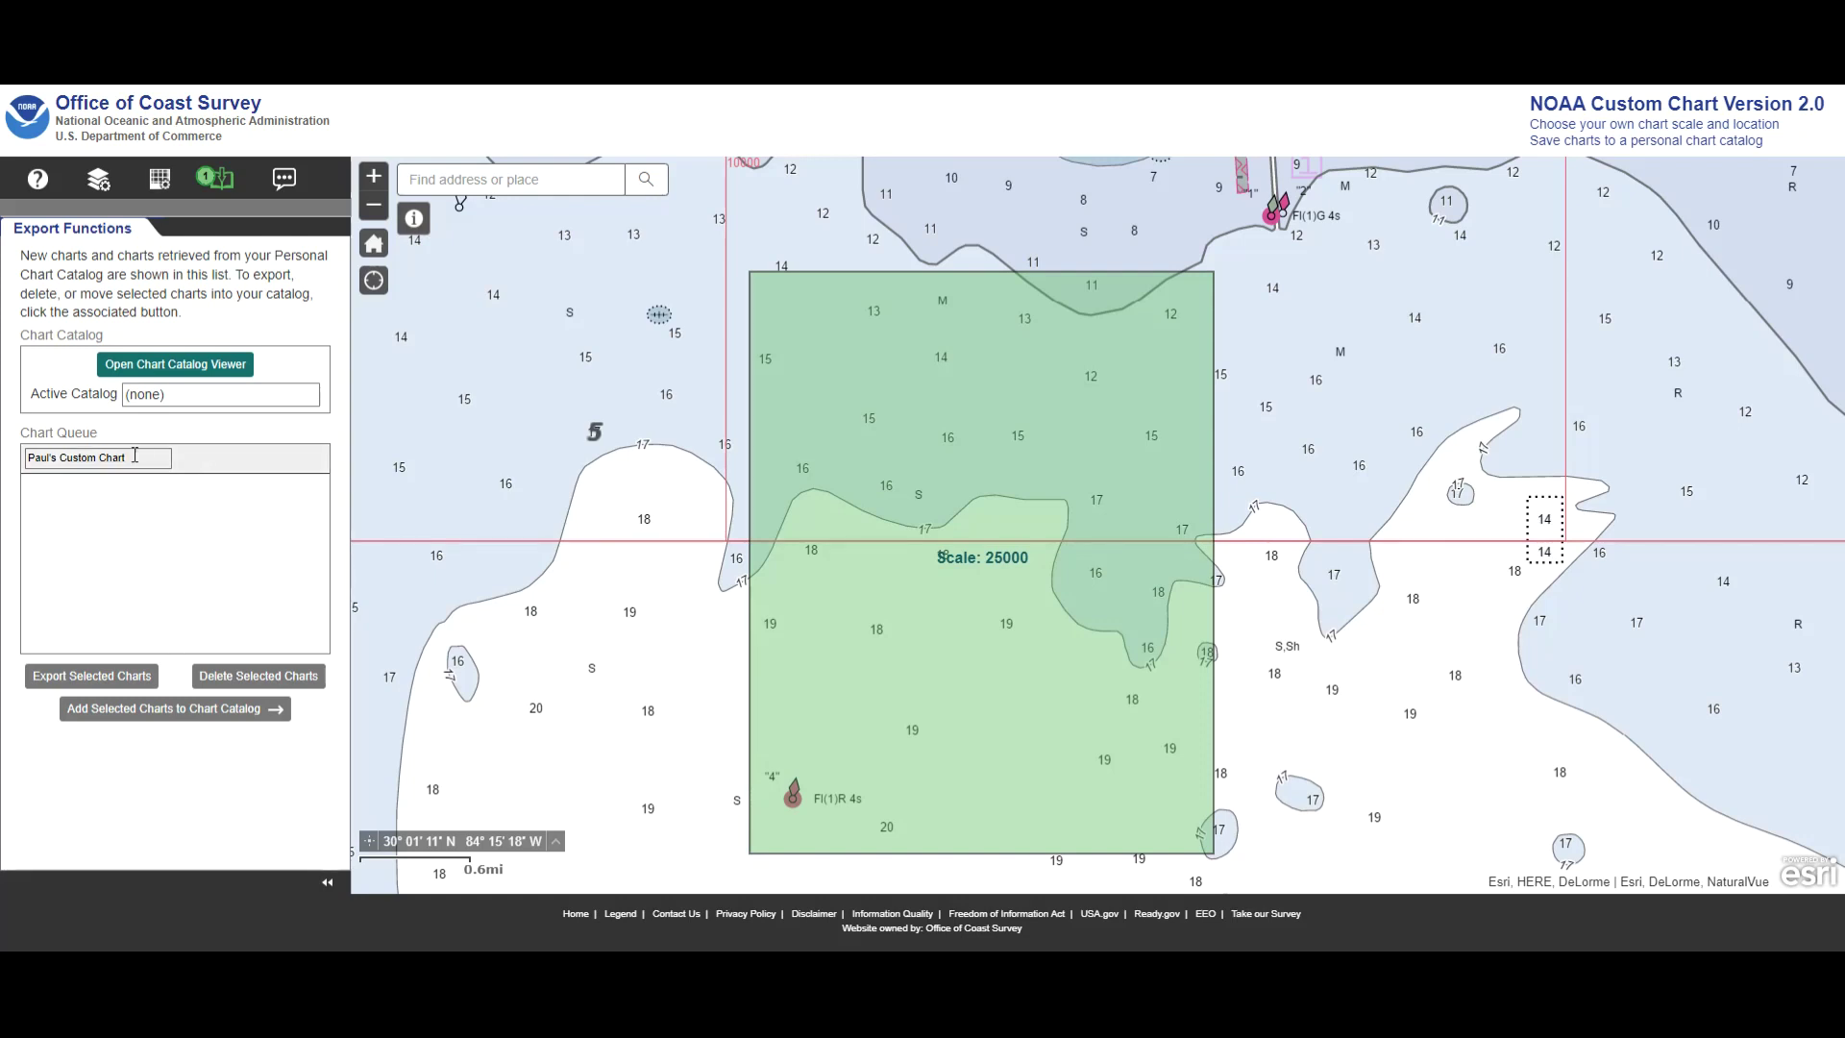
click(243, 463)
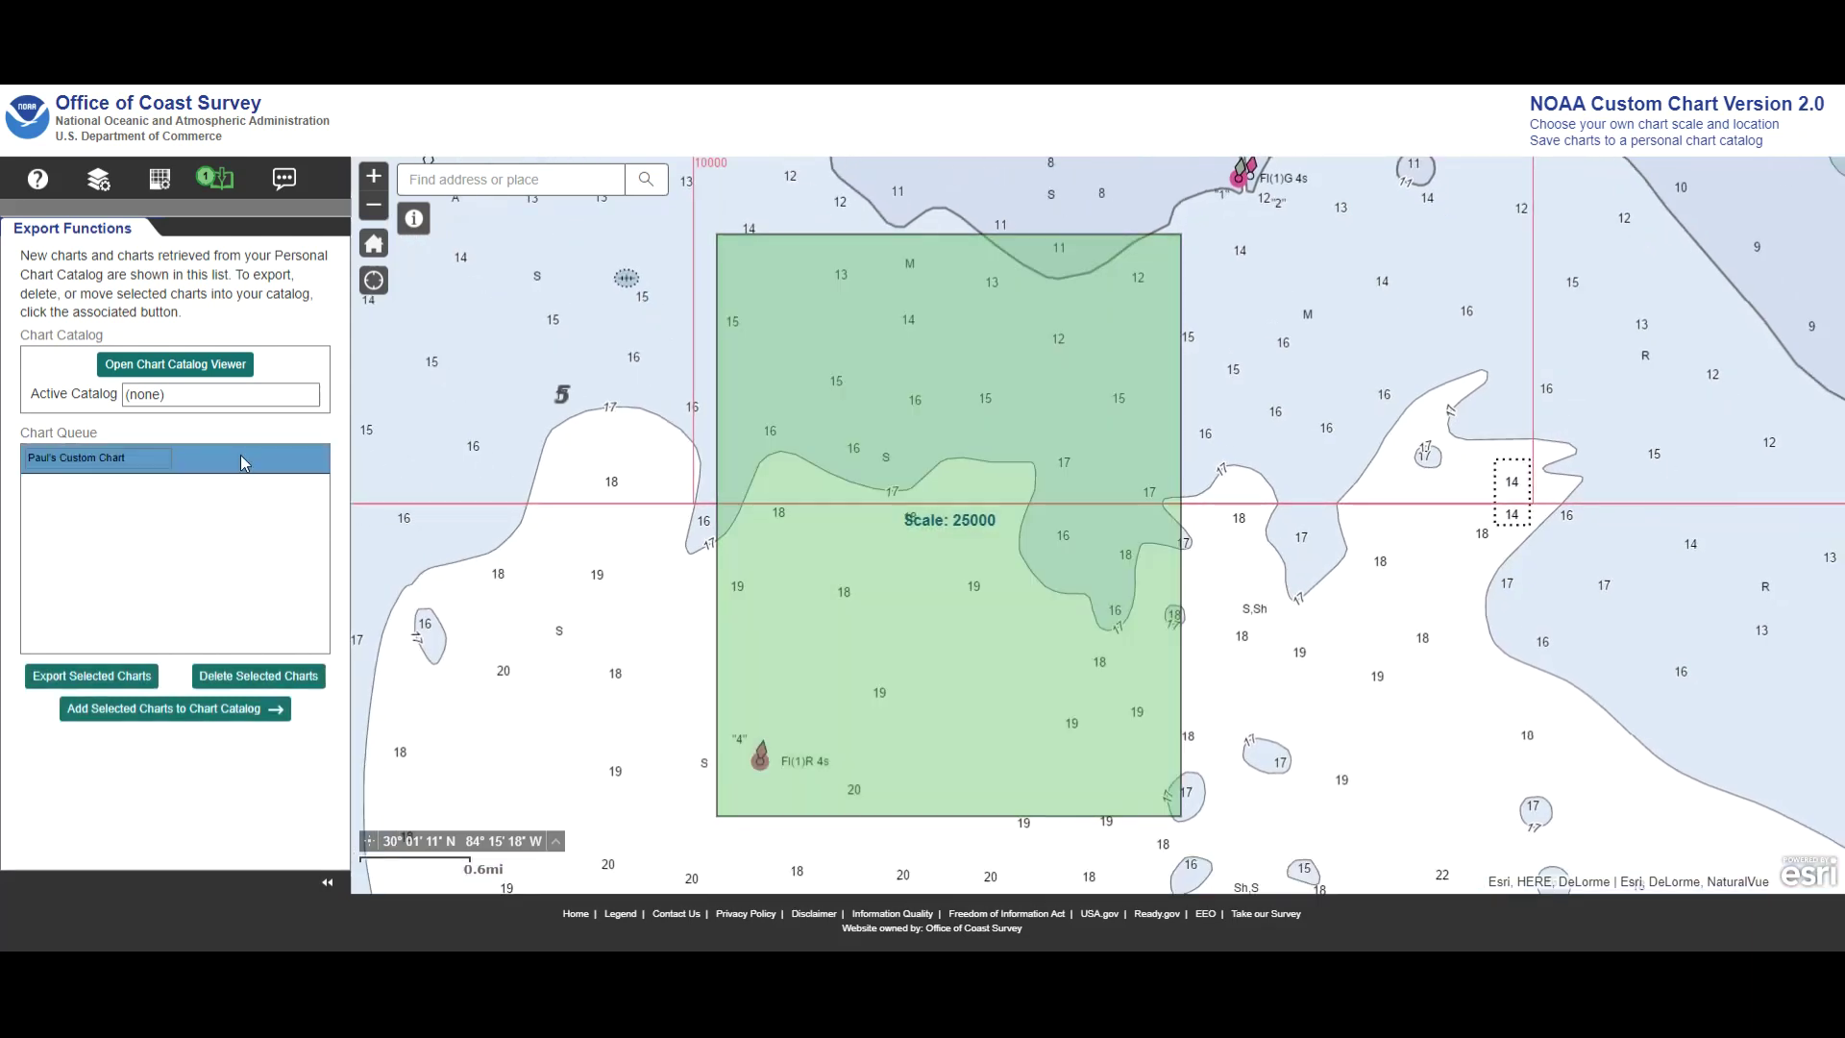
click(129, 677)
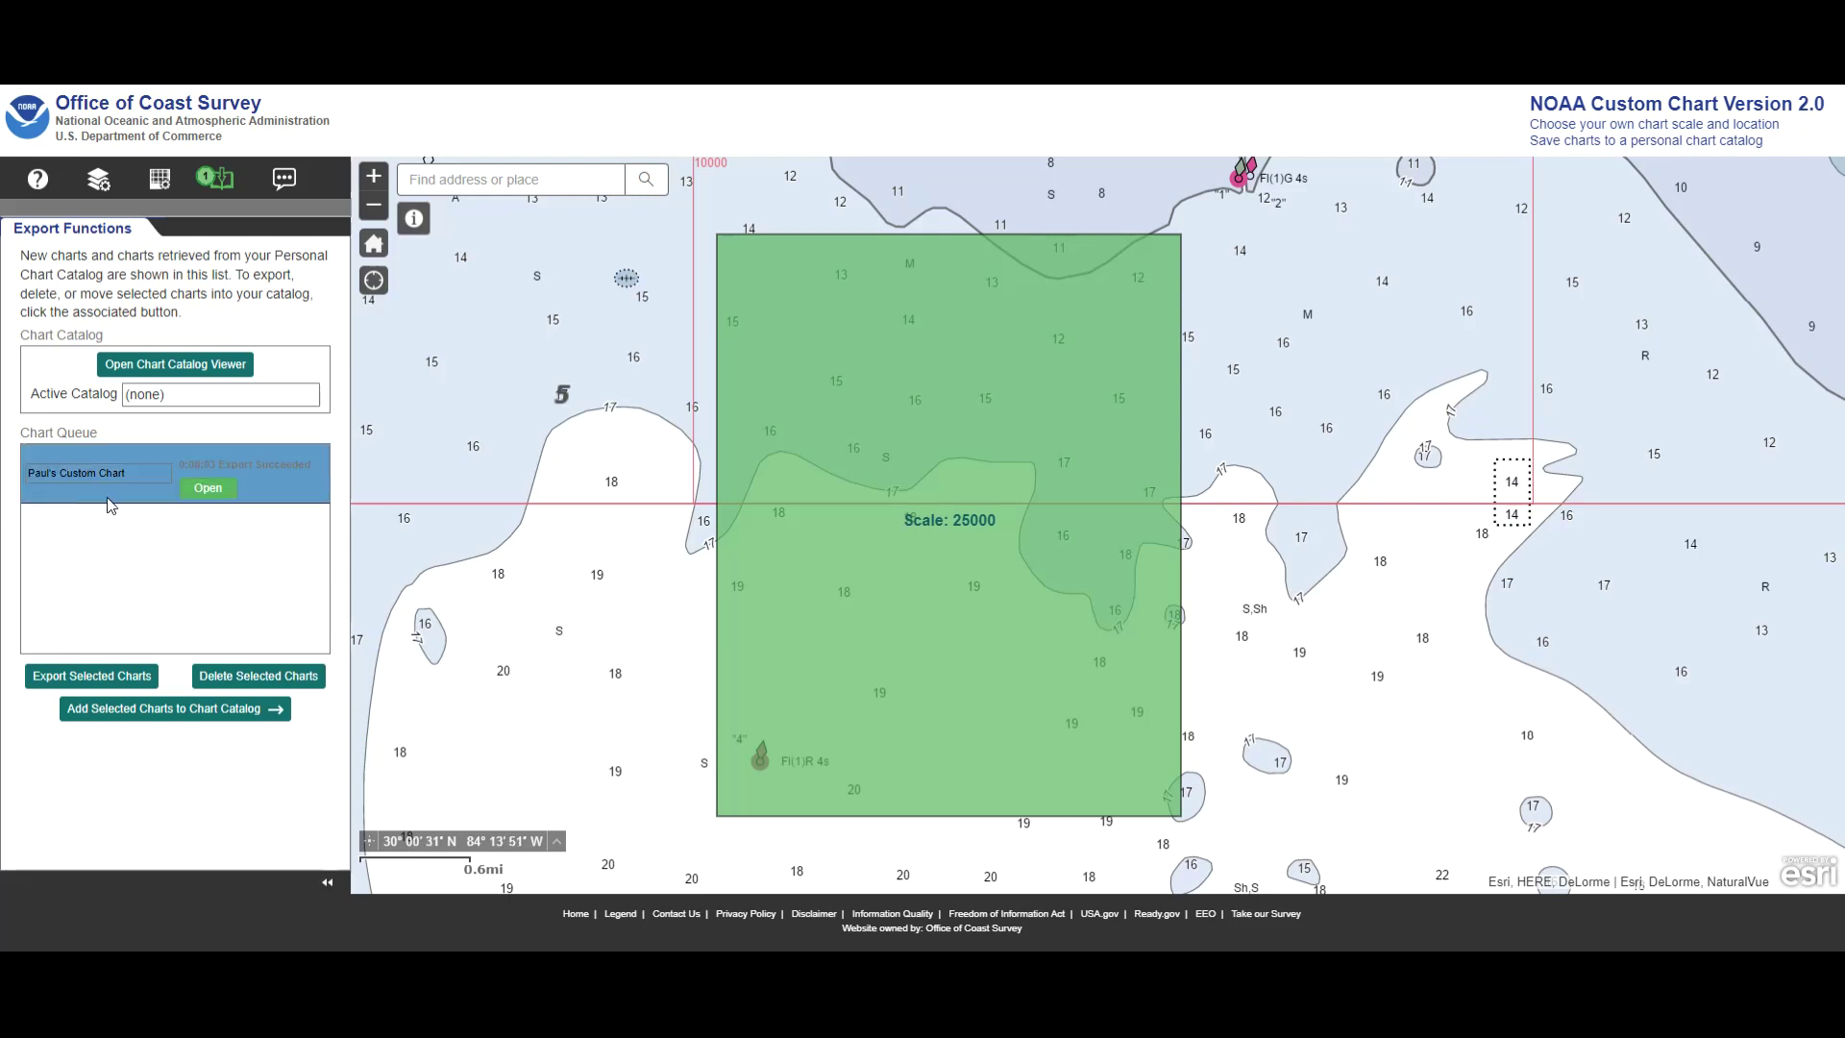
click(227, 491)
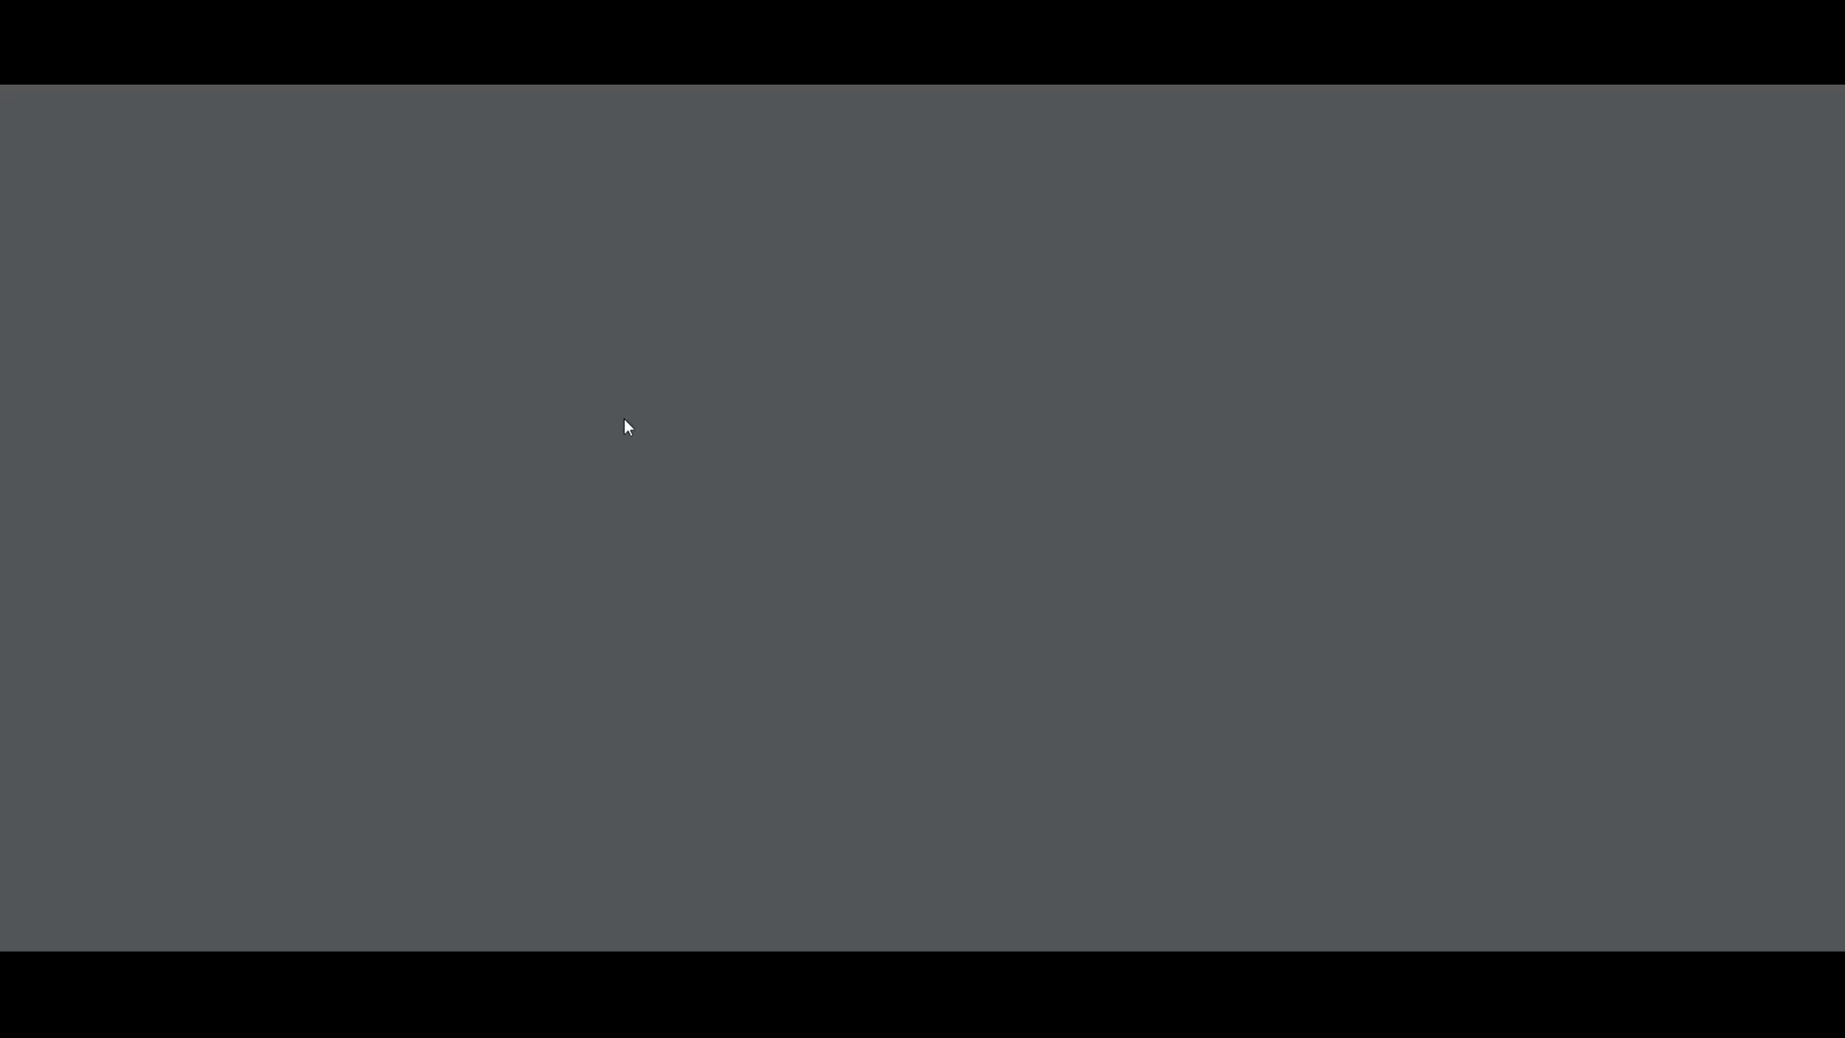
Examine the exported PDF's chart page, Zone of Confidence diagram and chart notes.
scroll(682, 390, down, 2)
scroll(665, 293, up, 2)
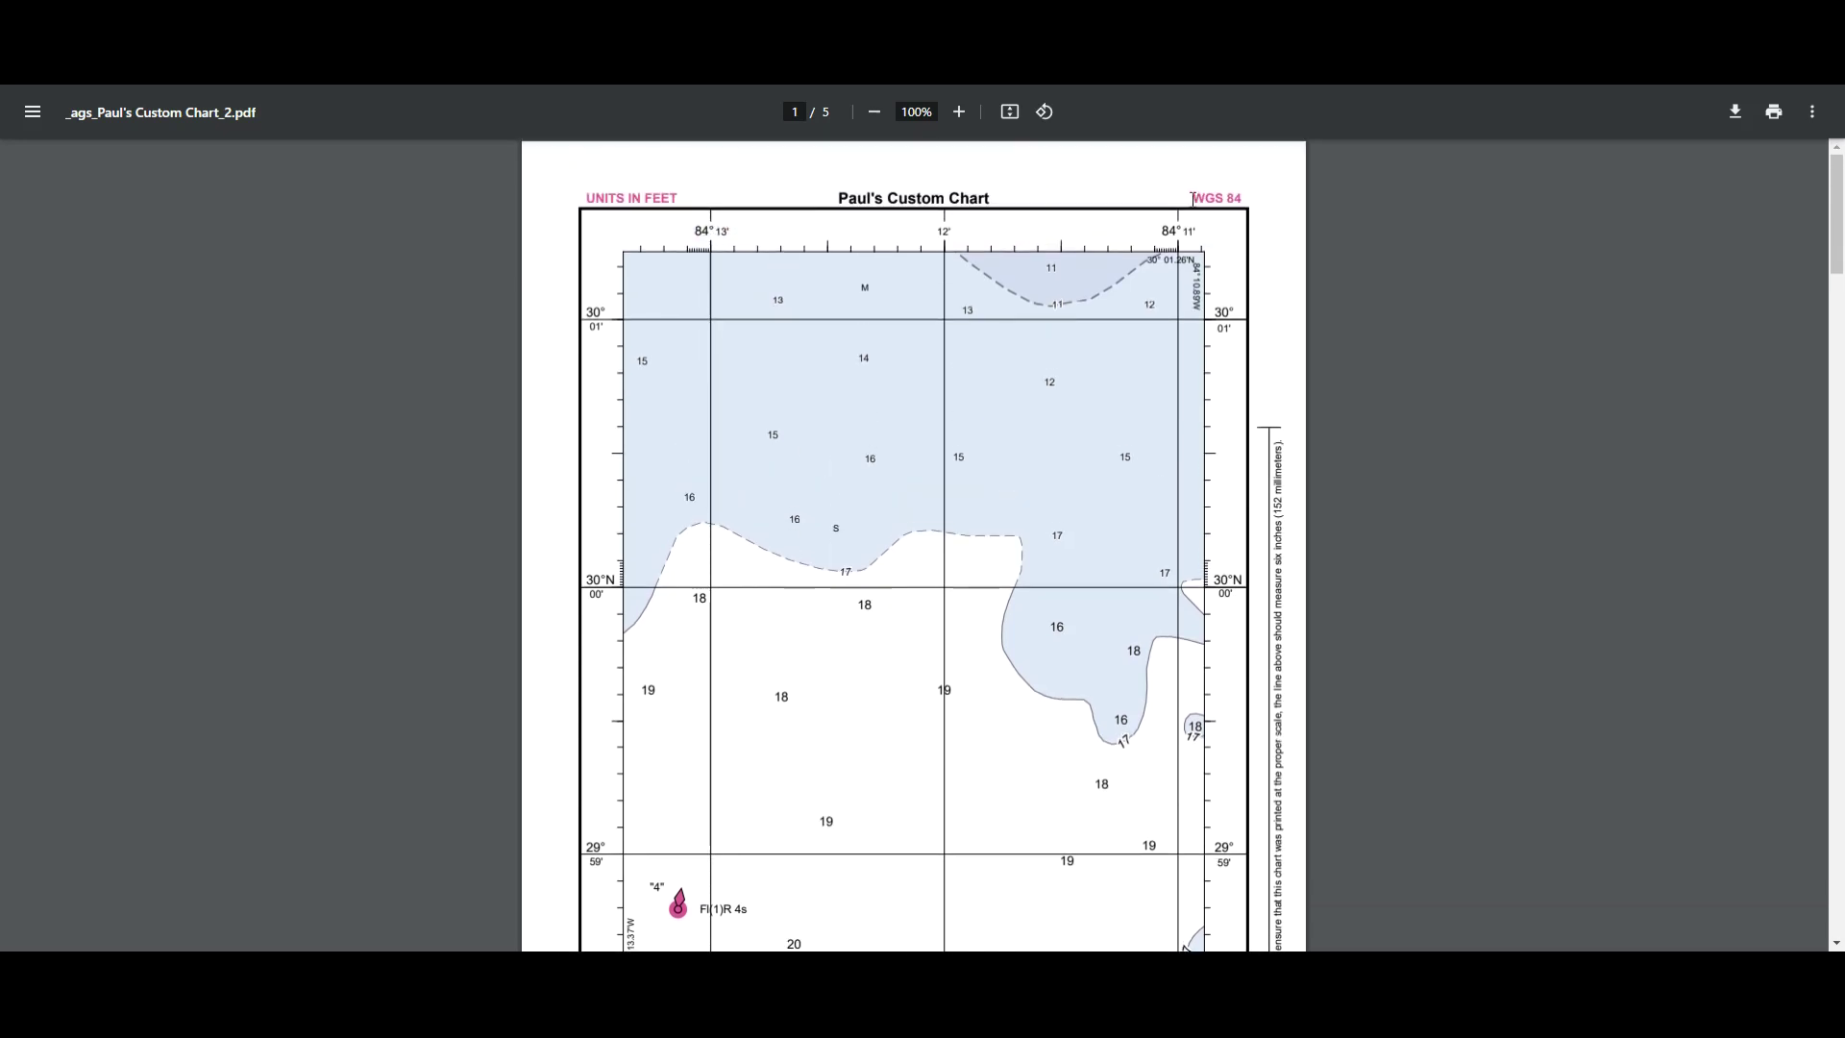
scroll(1181, 204, down, 3)
scroll(1181, 203, up, 2)
scroll(1181, 204, down, 6)
scroll(752, 332, down, 1)
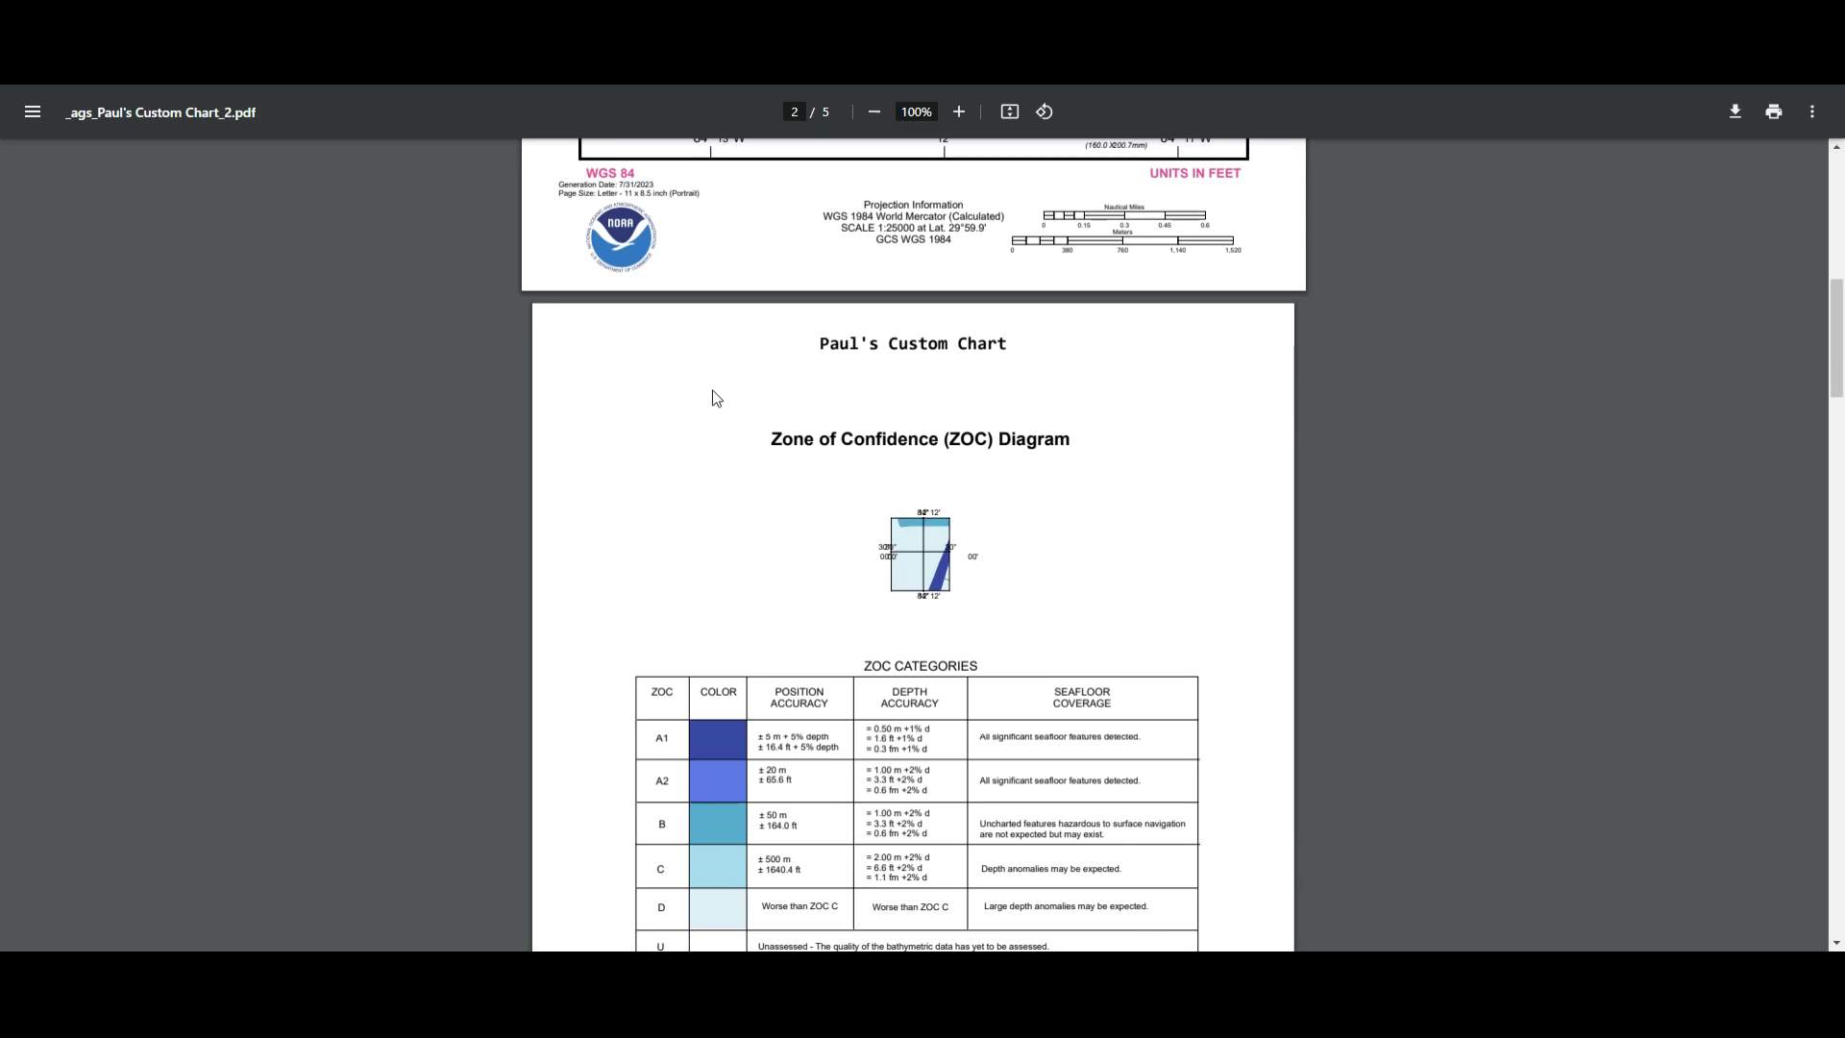
scroll(717, 394, down, 2)
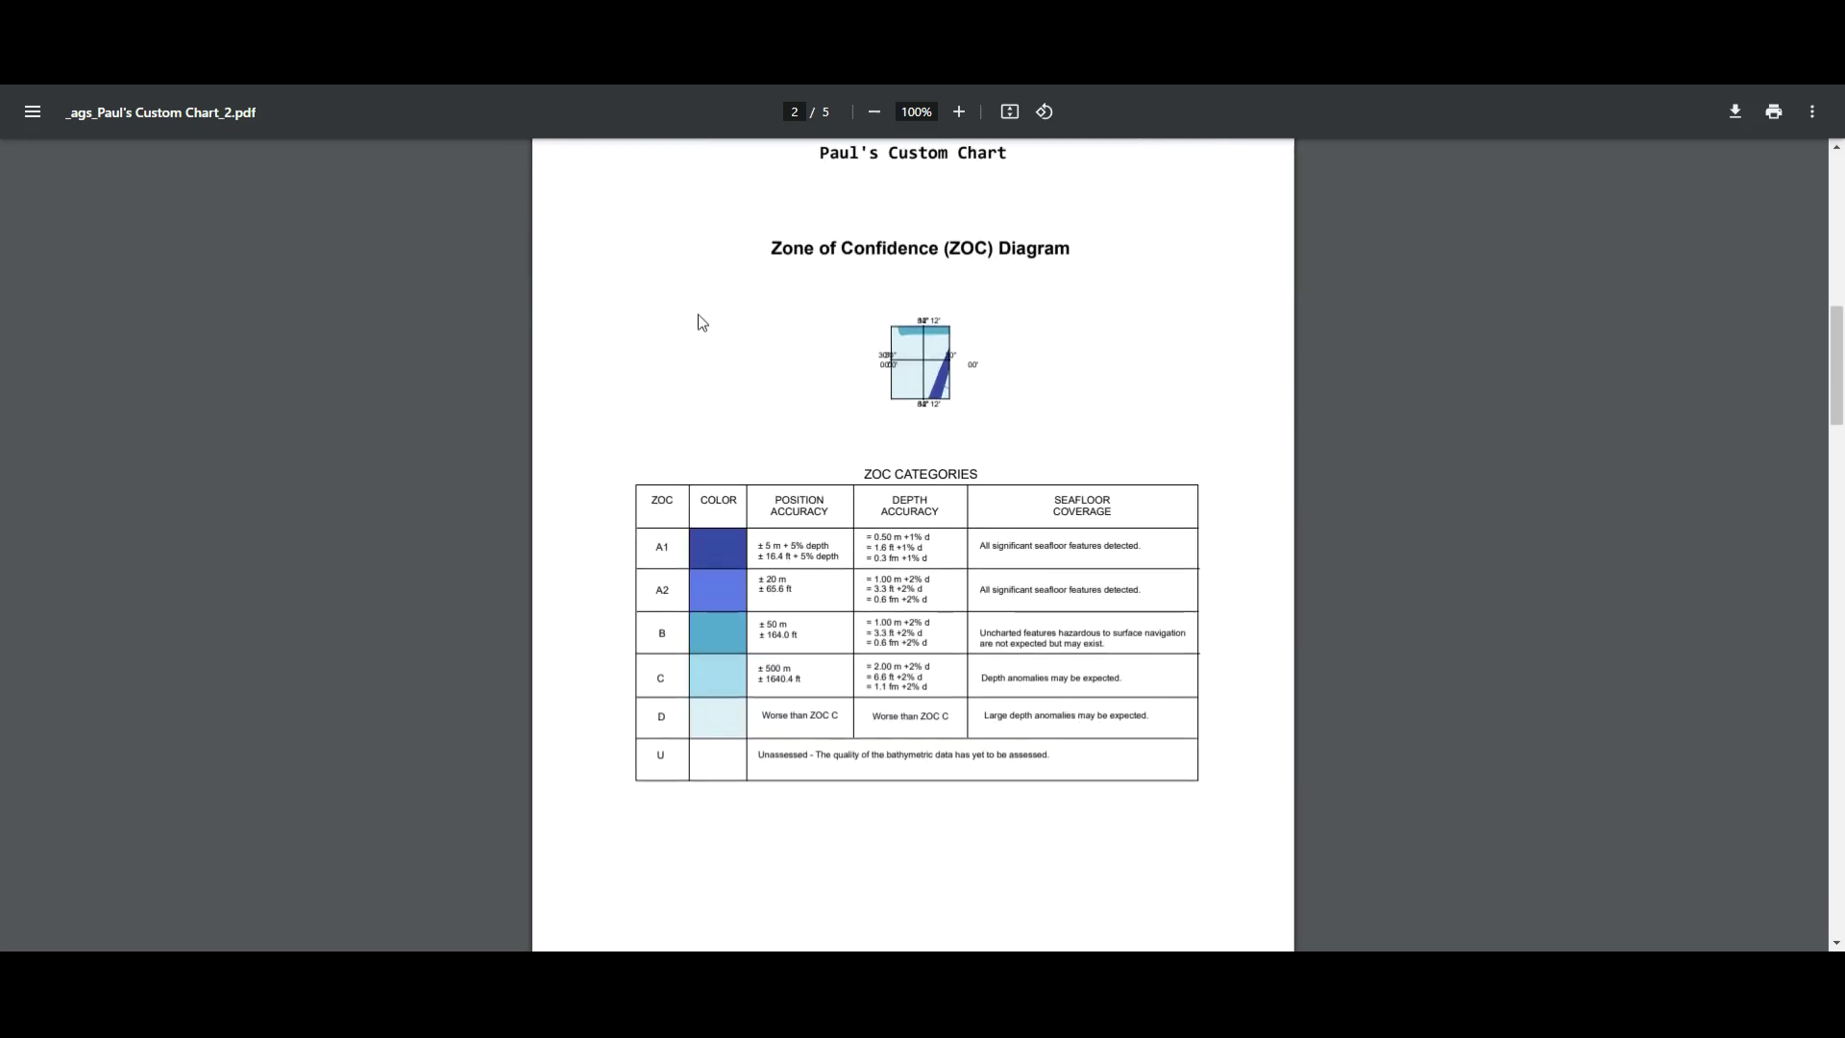
scroll(700, 317, down, 1)
scroll(945, 299, down, 1)
scroll(945, 299, down, 10)
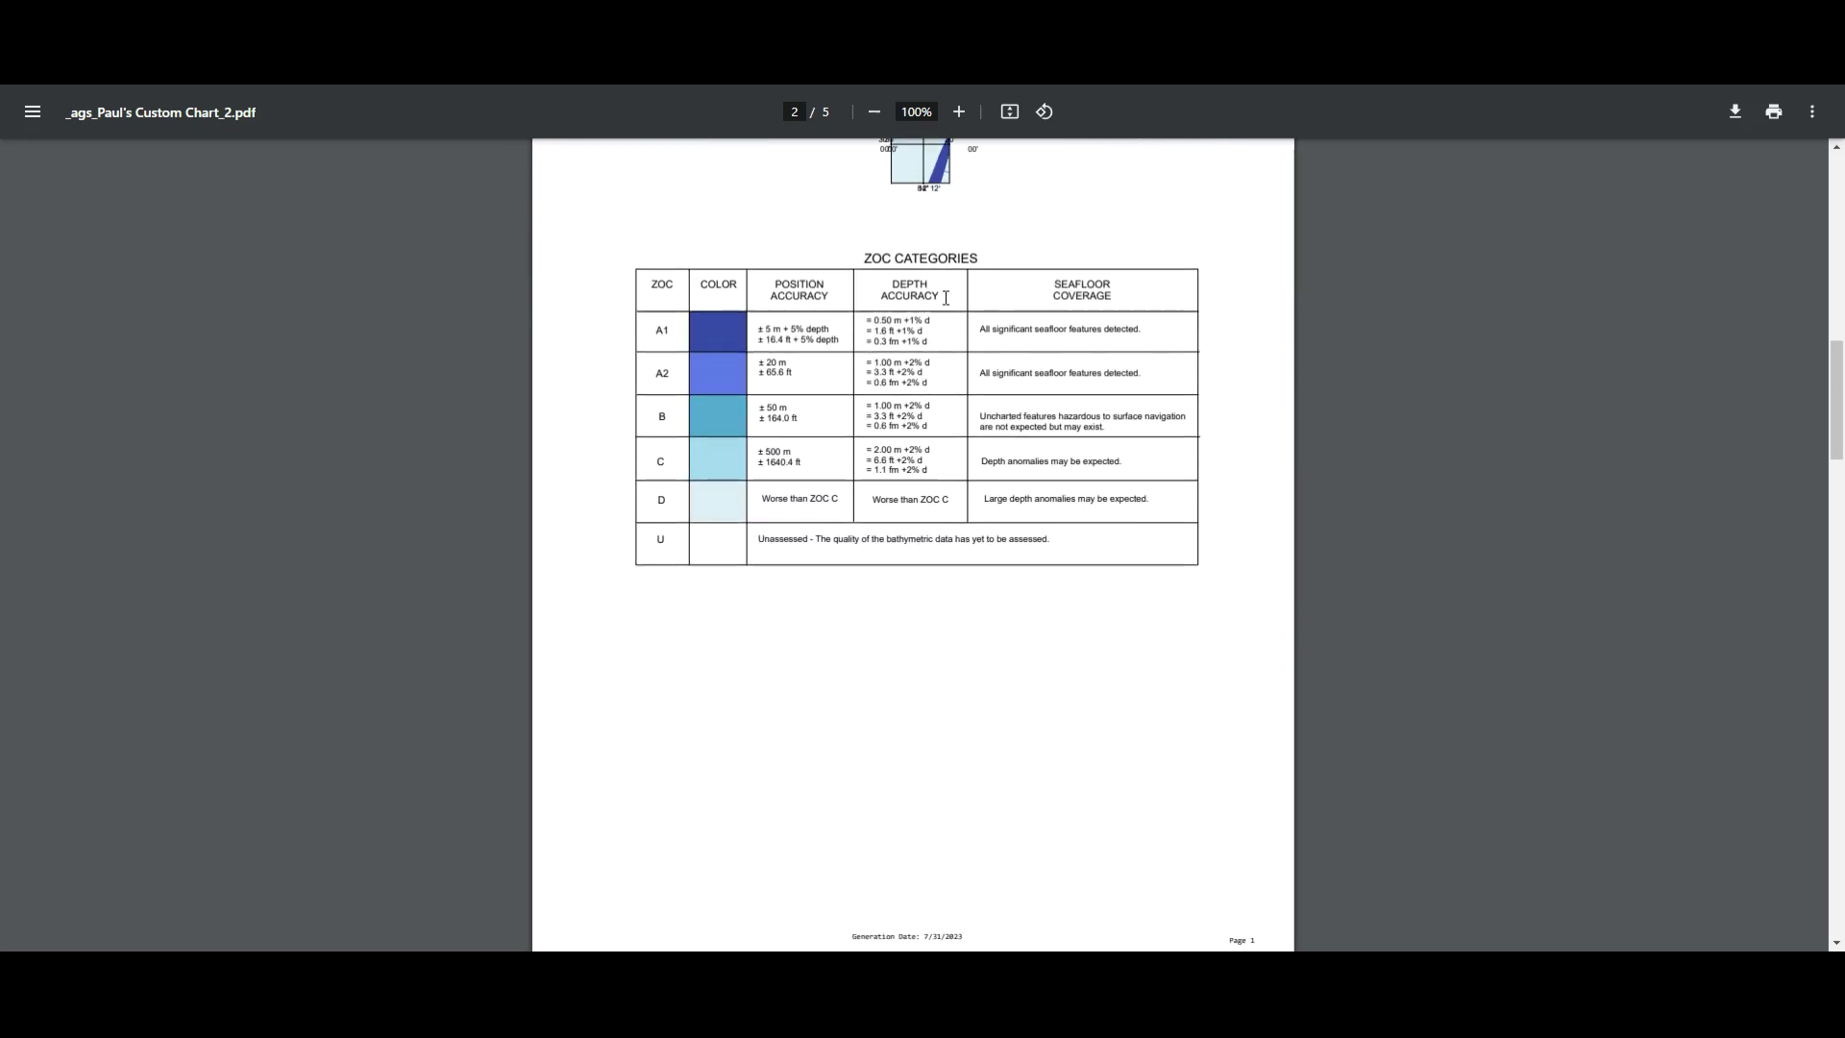
scroll(945, 298, down, 10)
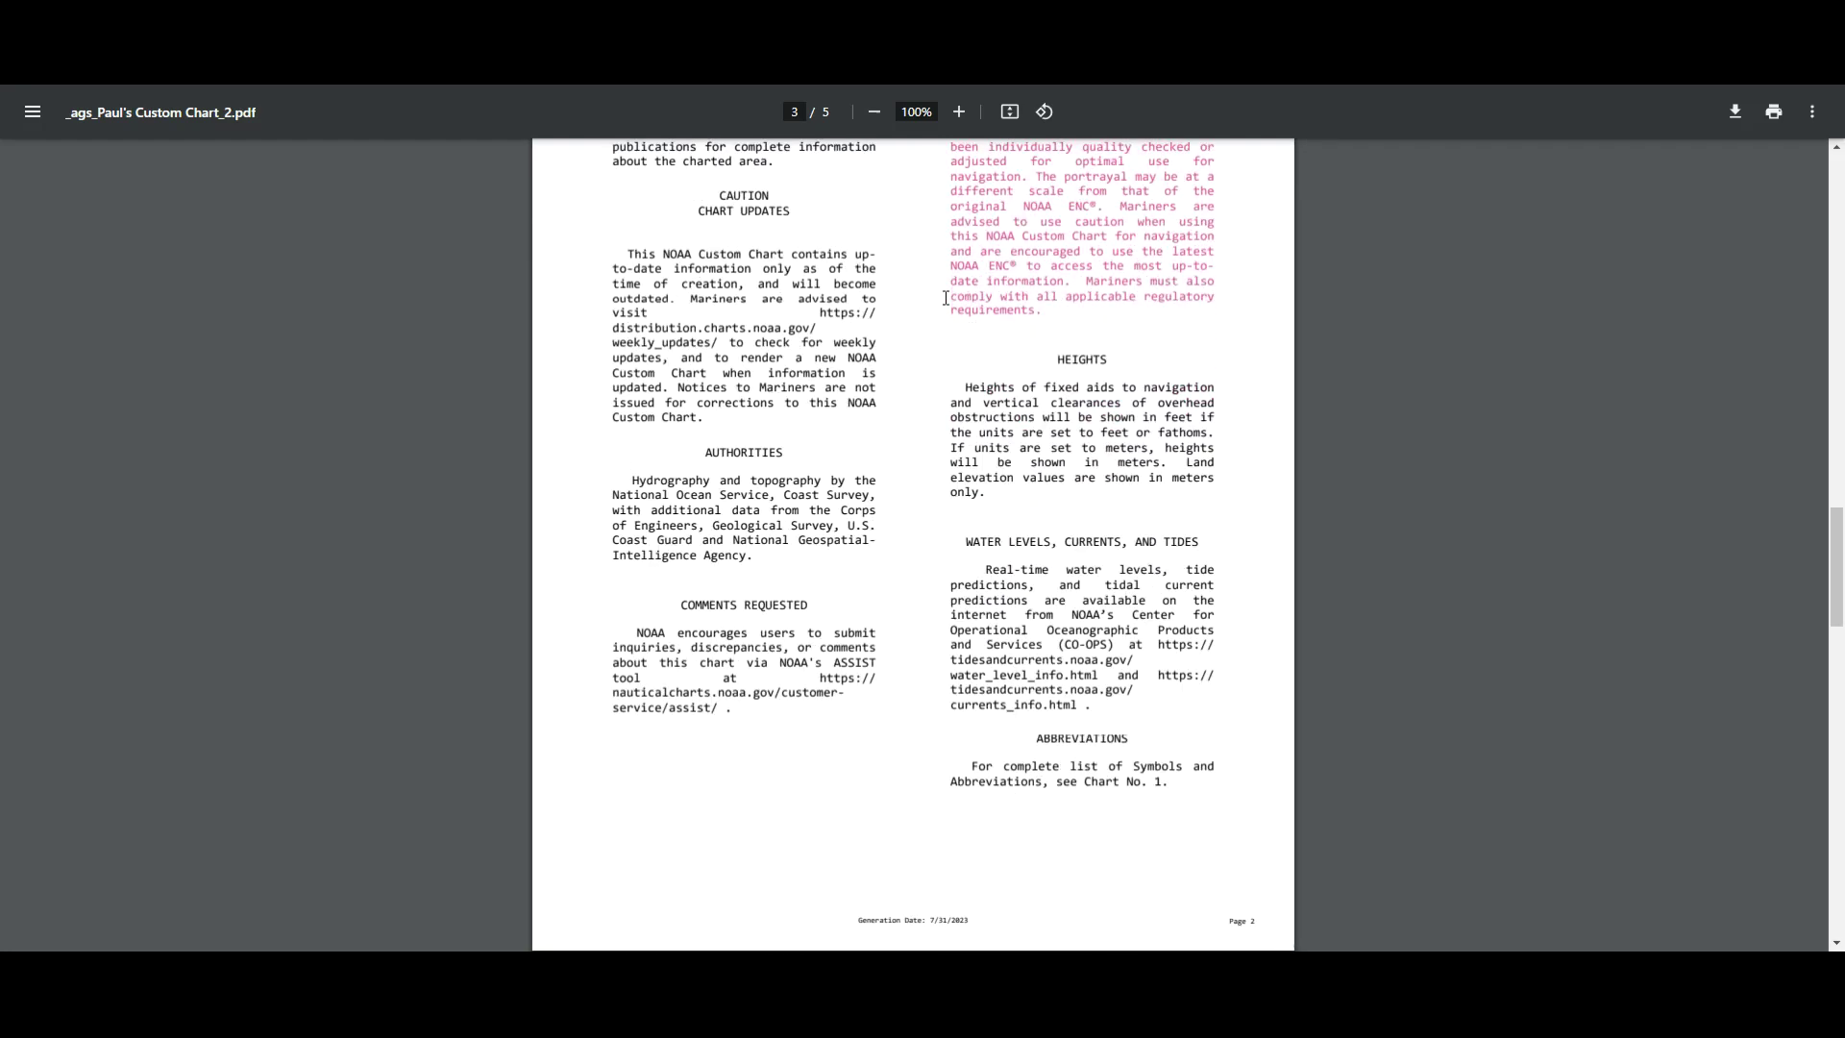
scroll(942, 288, up, 13)
scroll(940, 281, up, 15)
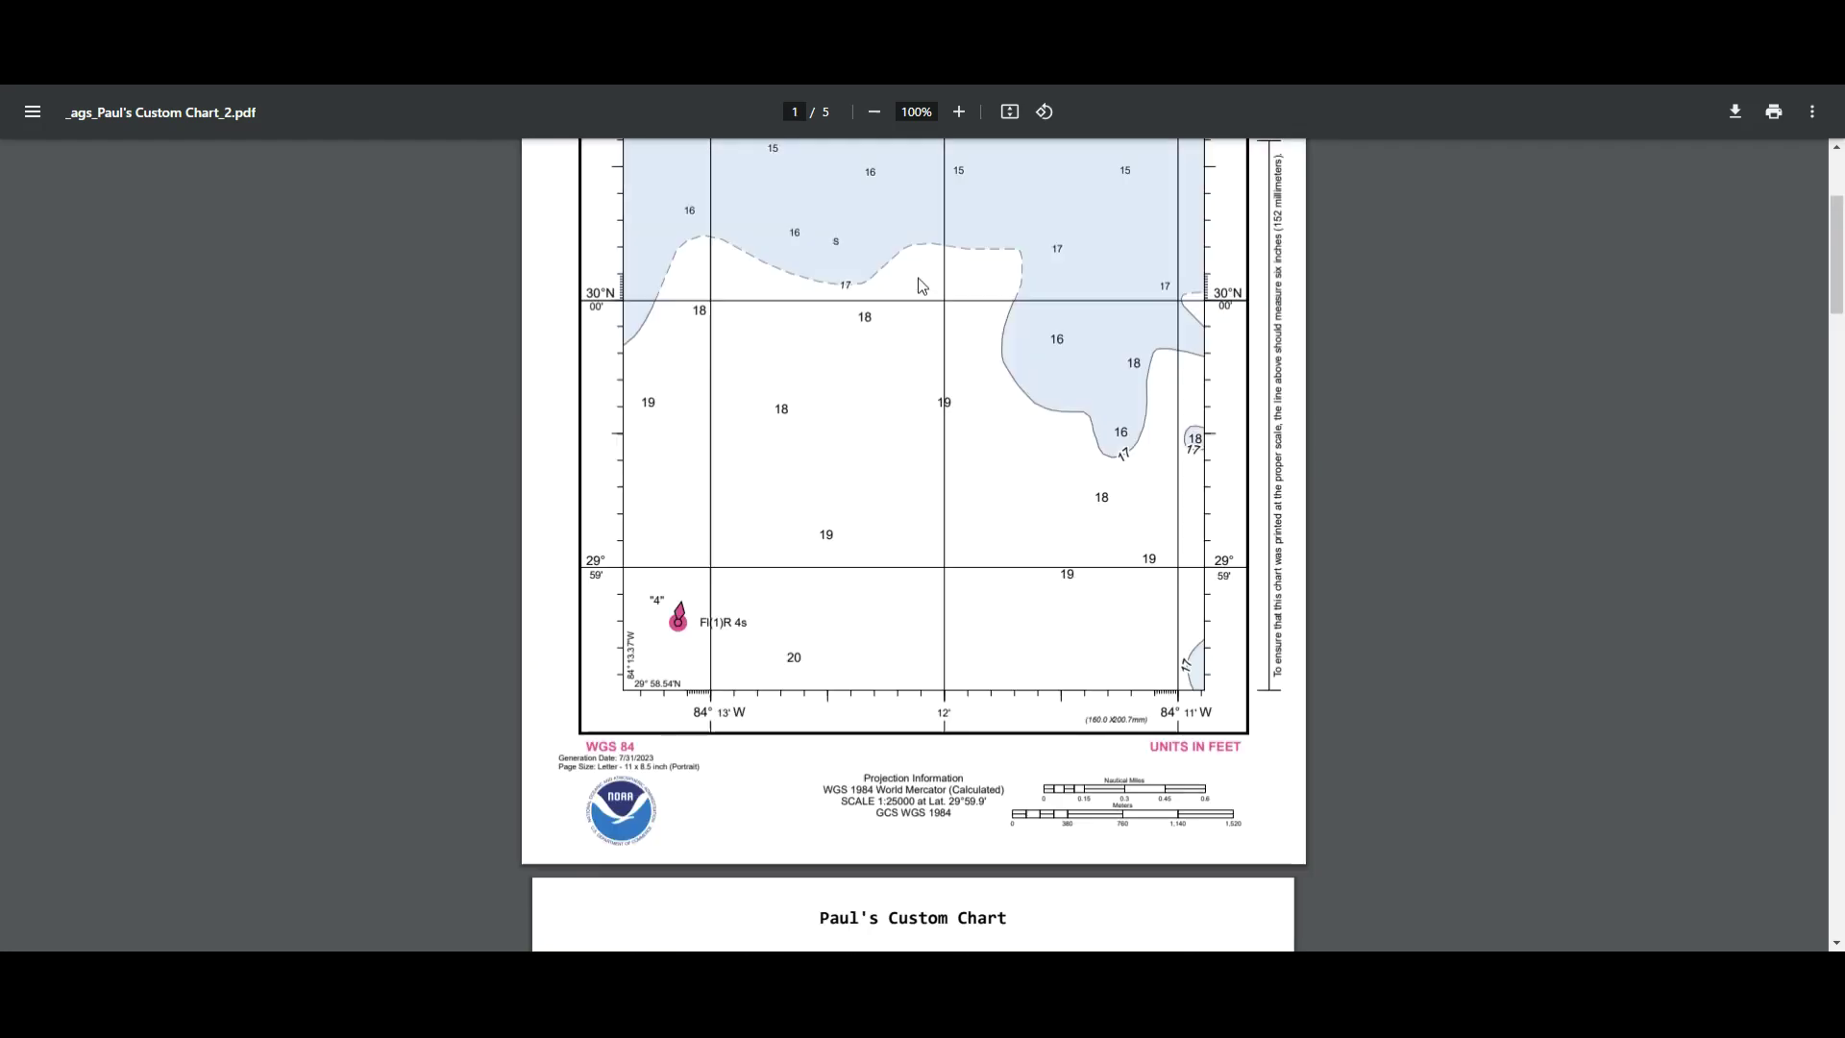
Save the chart PDF to the Downloads folder under its suggested file name.
key(ctrl+s)
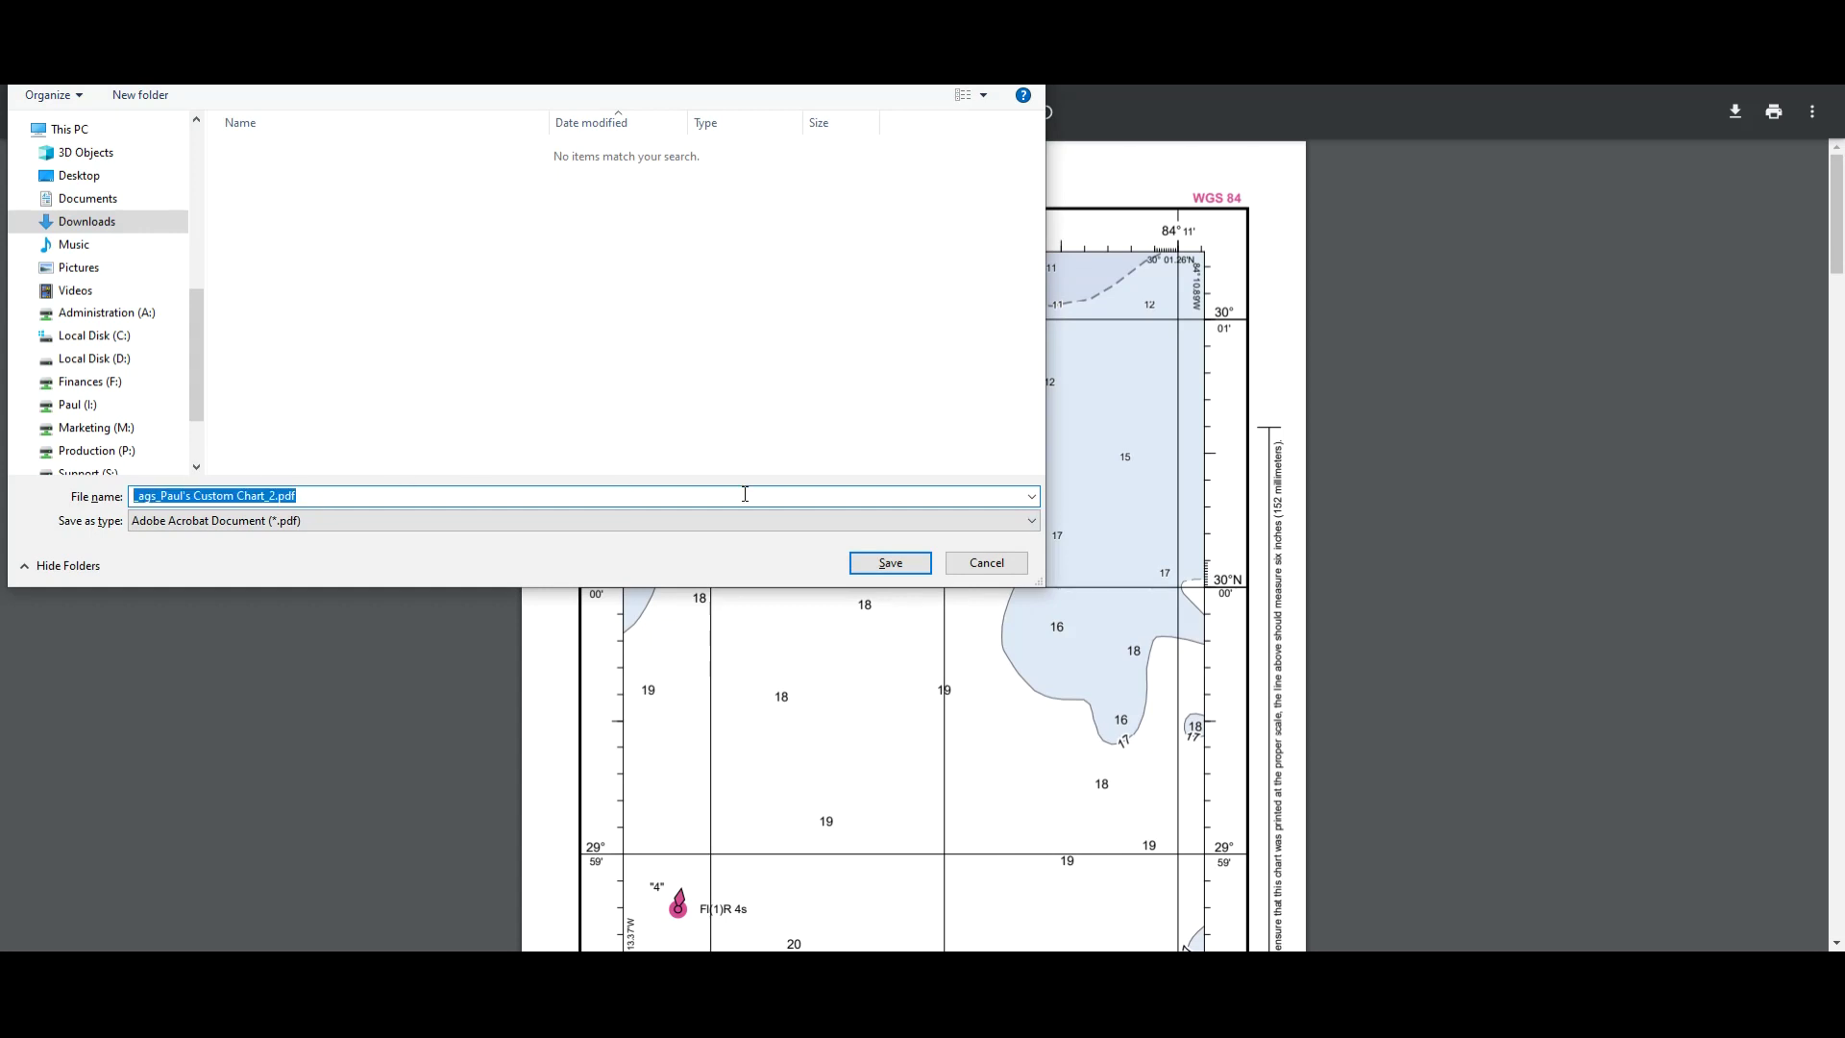
click(890, 562)
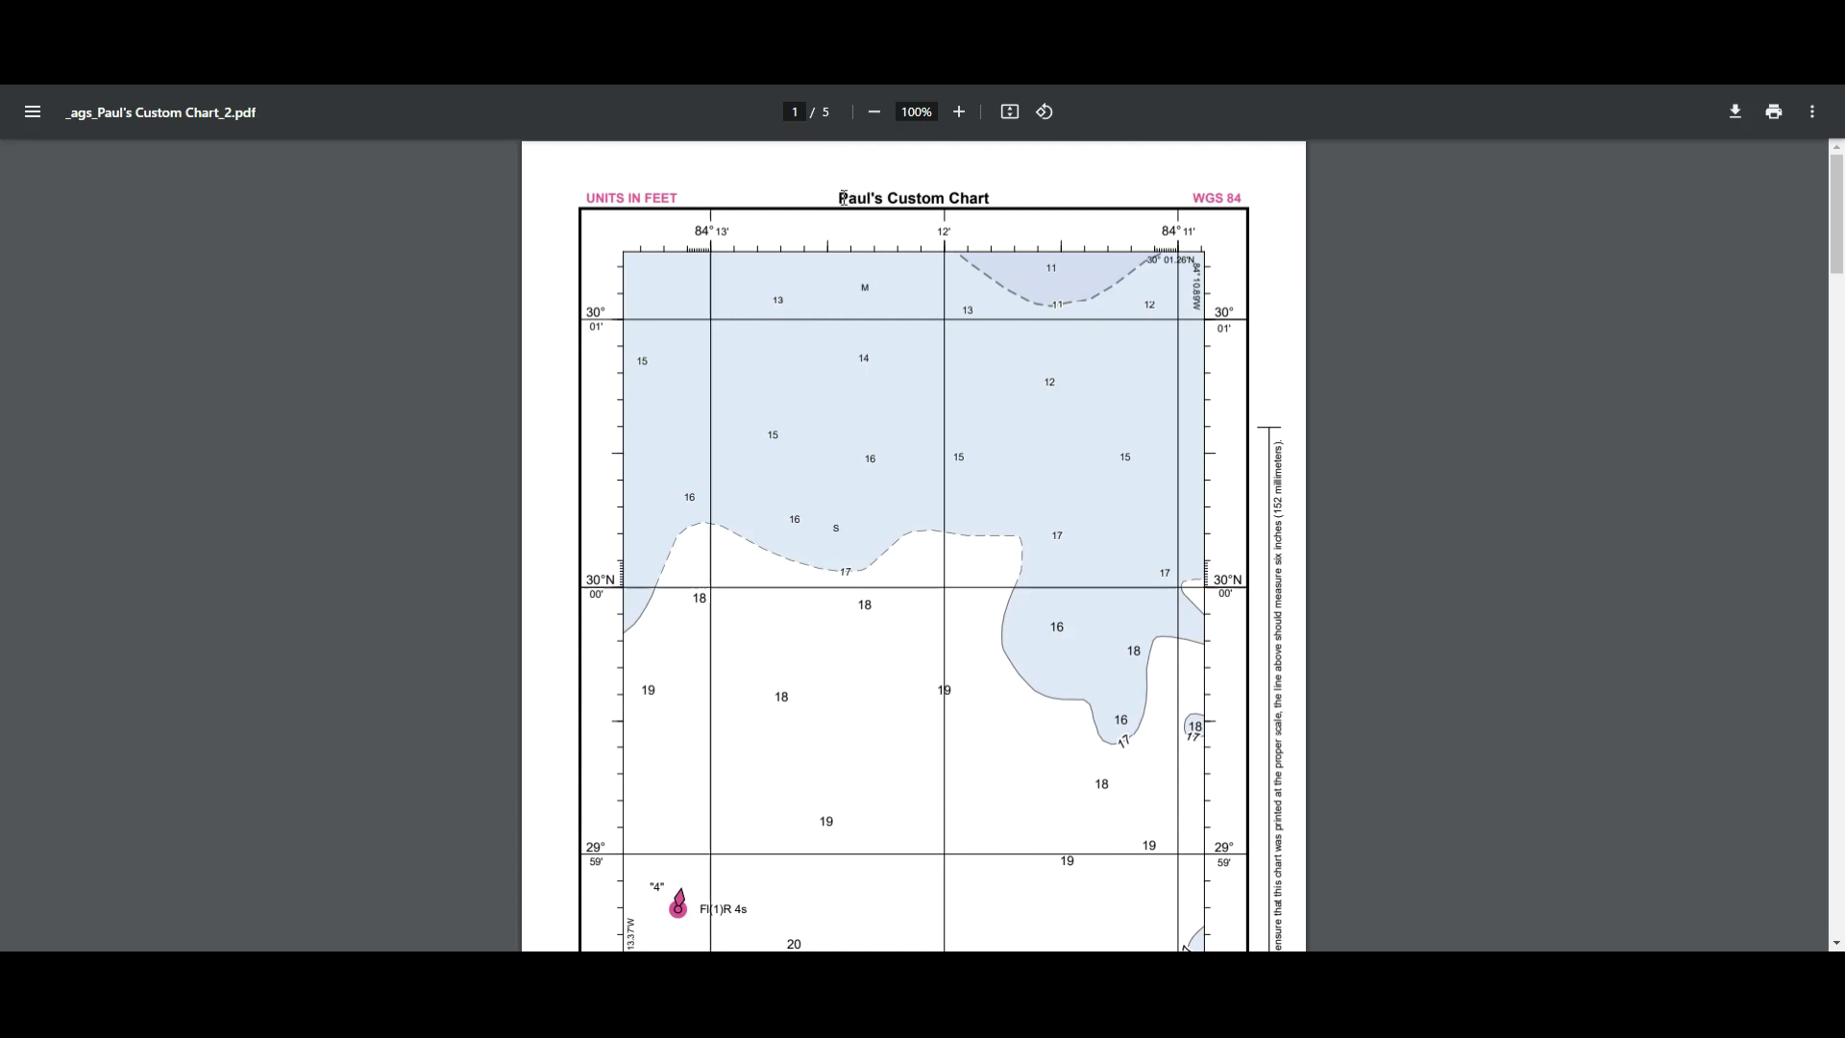
drag(991, 198, 899, 197)
click(949, 277)
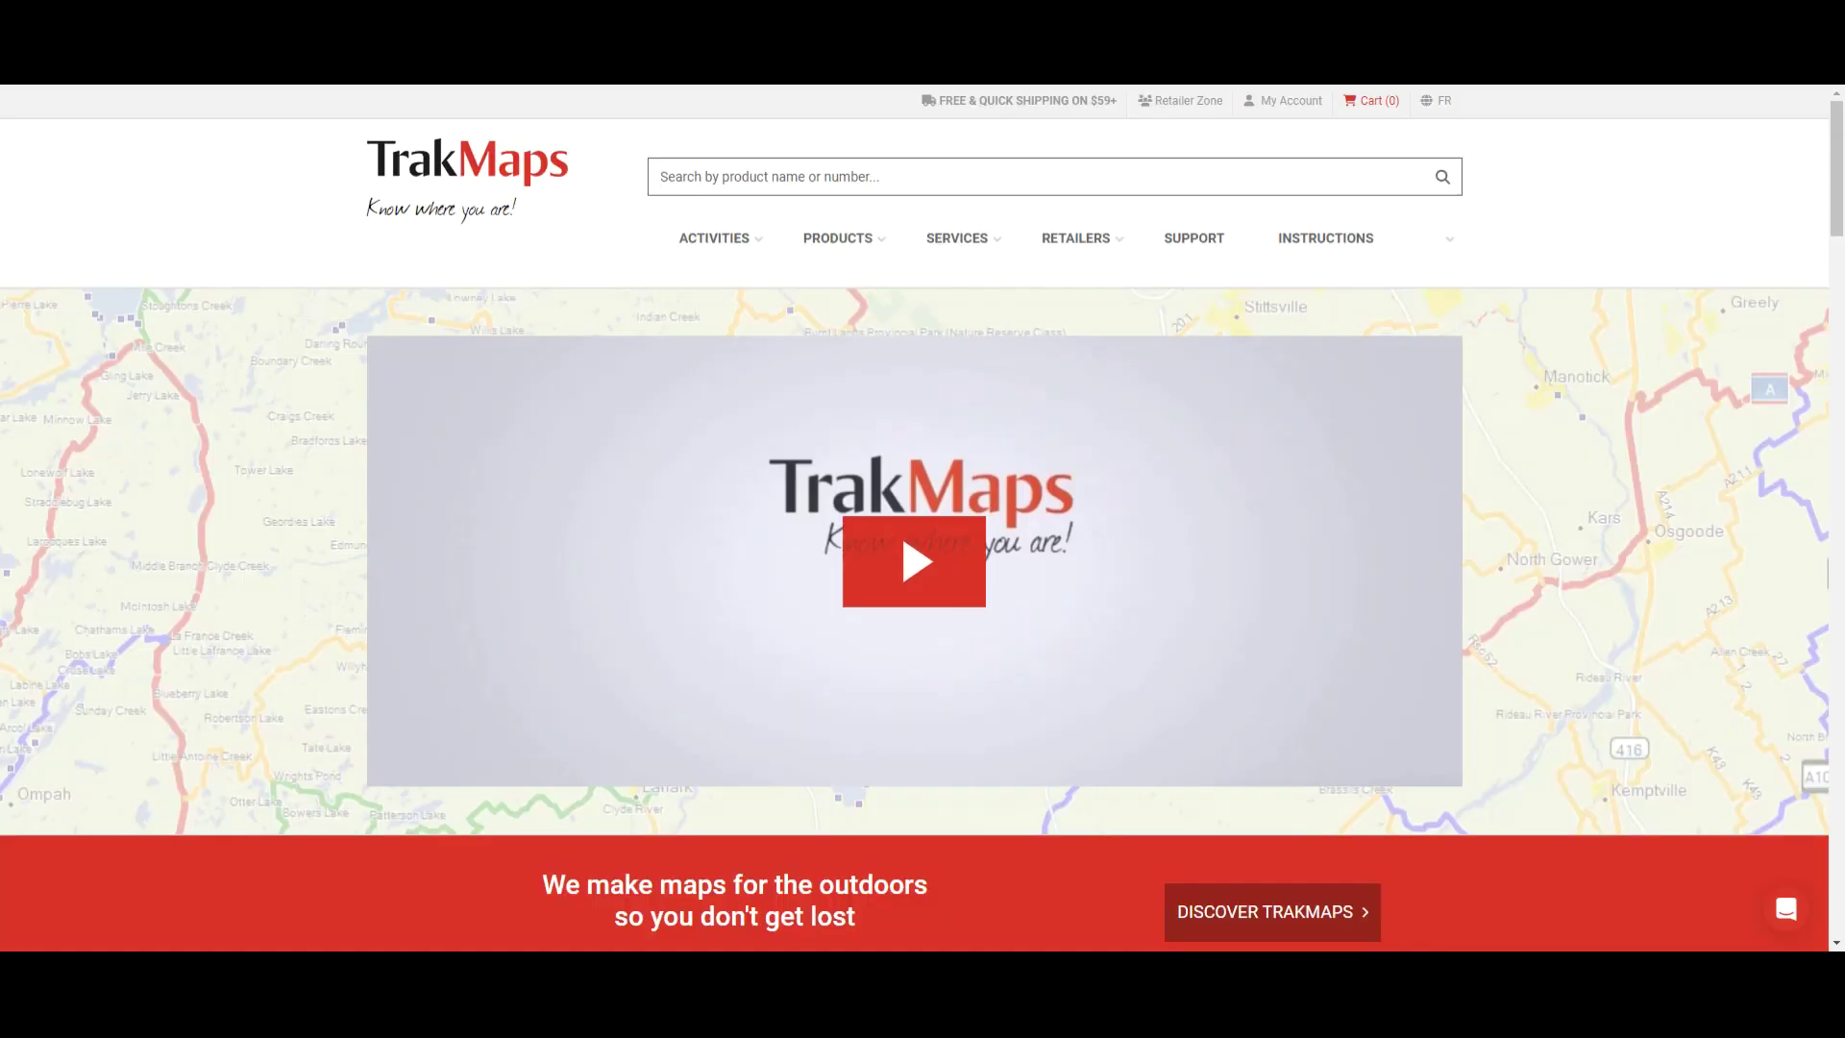
On the TrakMaps website, open the NOAA Charts page under Printed Maps and find the NOAA Custom Chart (NCC) PDF printing section.
mouse_move(840, 238)
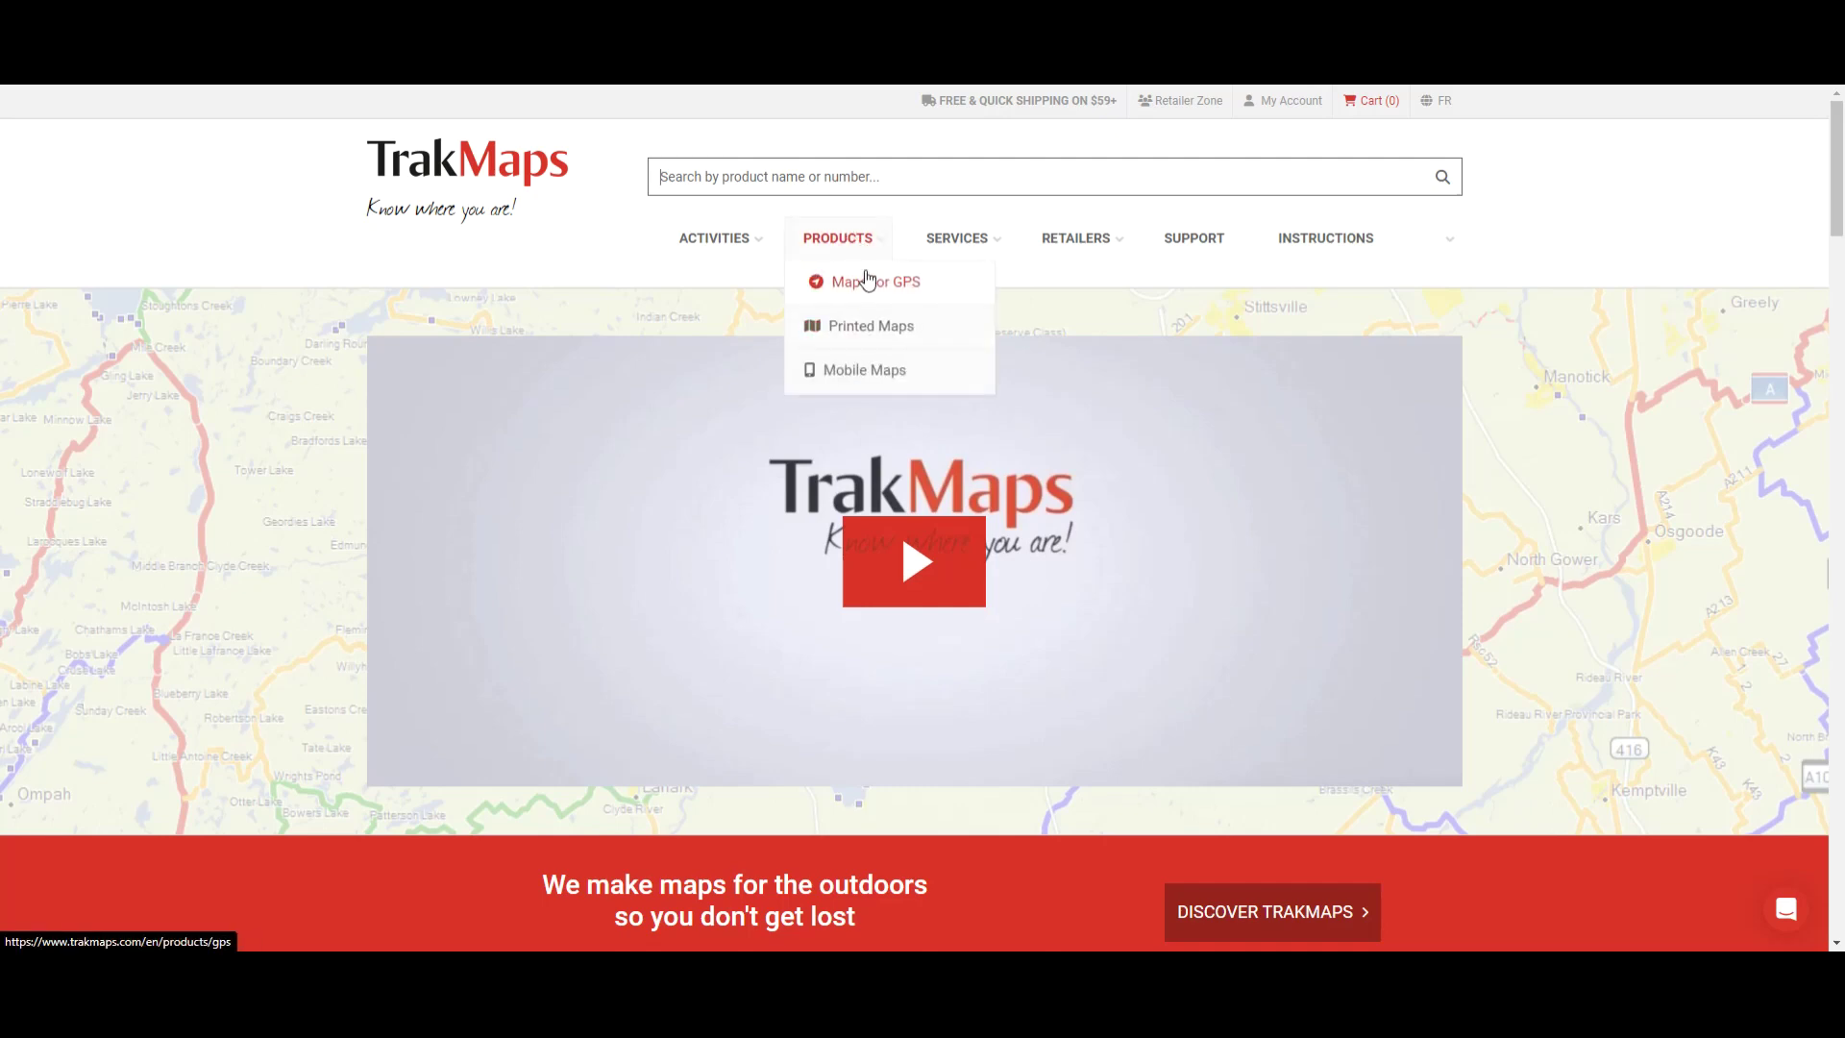
click(908, 331)
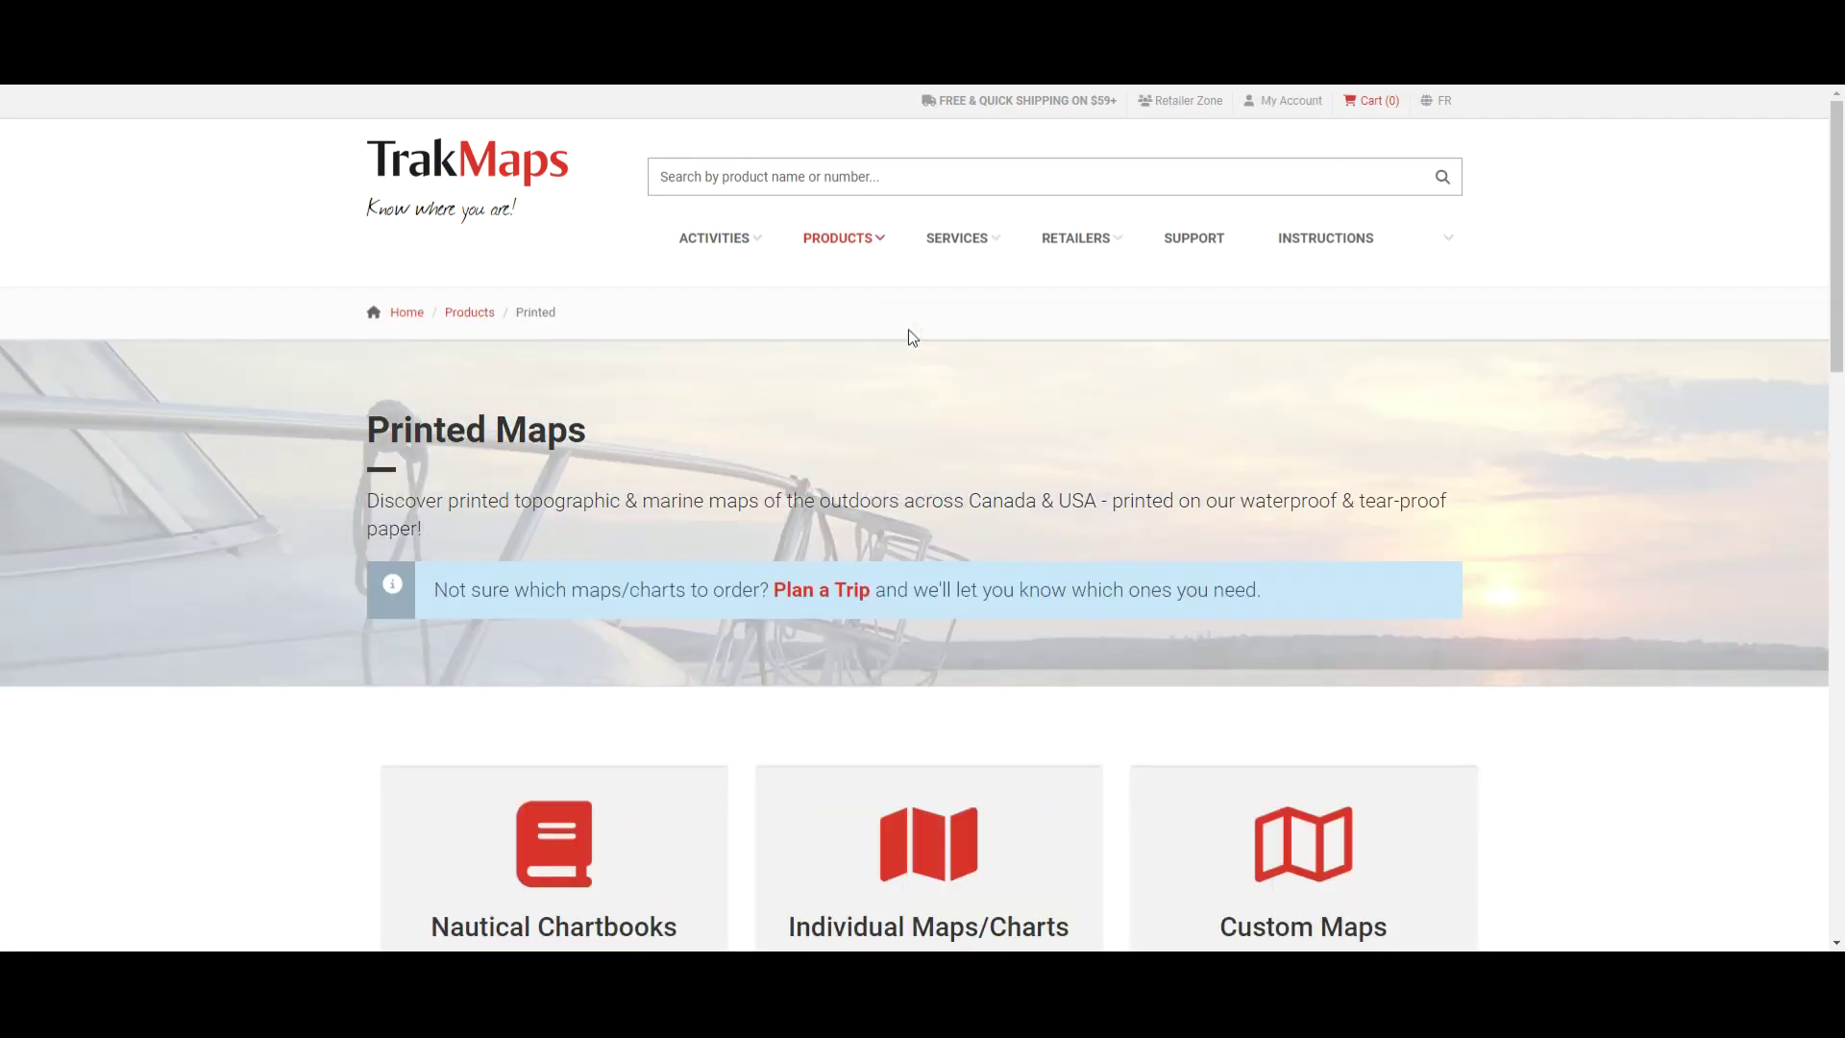
scroll(908, 331, down, 2)
scroll(908, 330, down, 7)
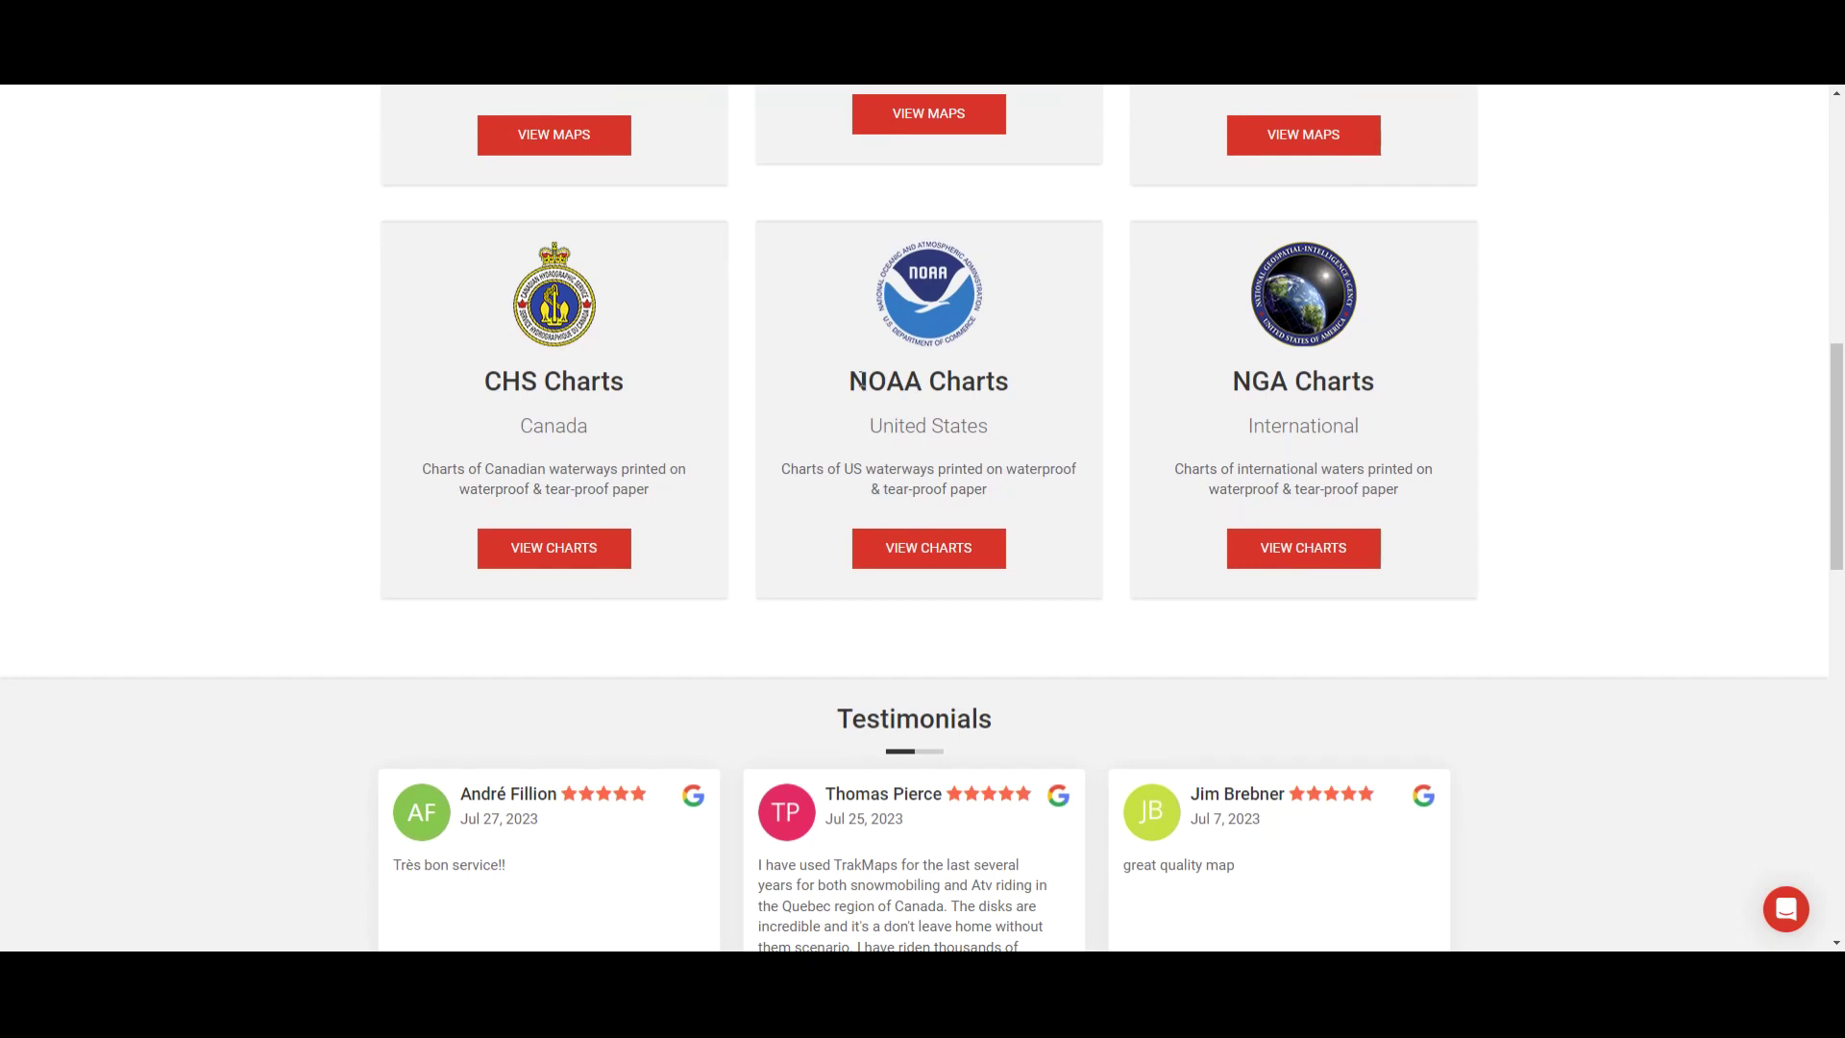
click(919, 553)
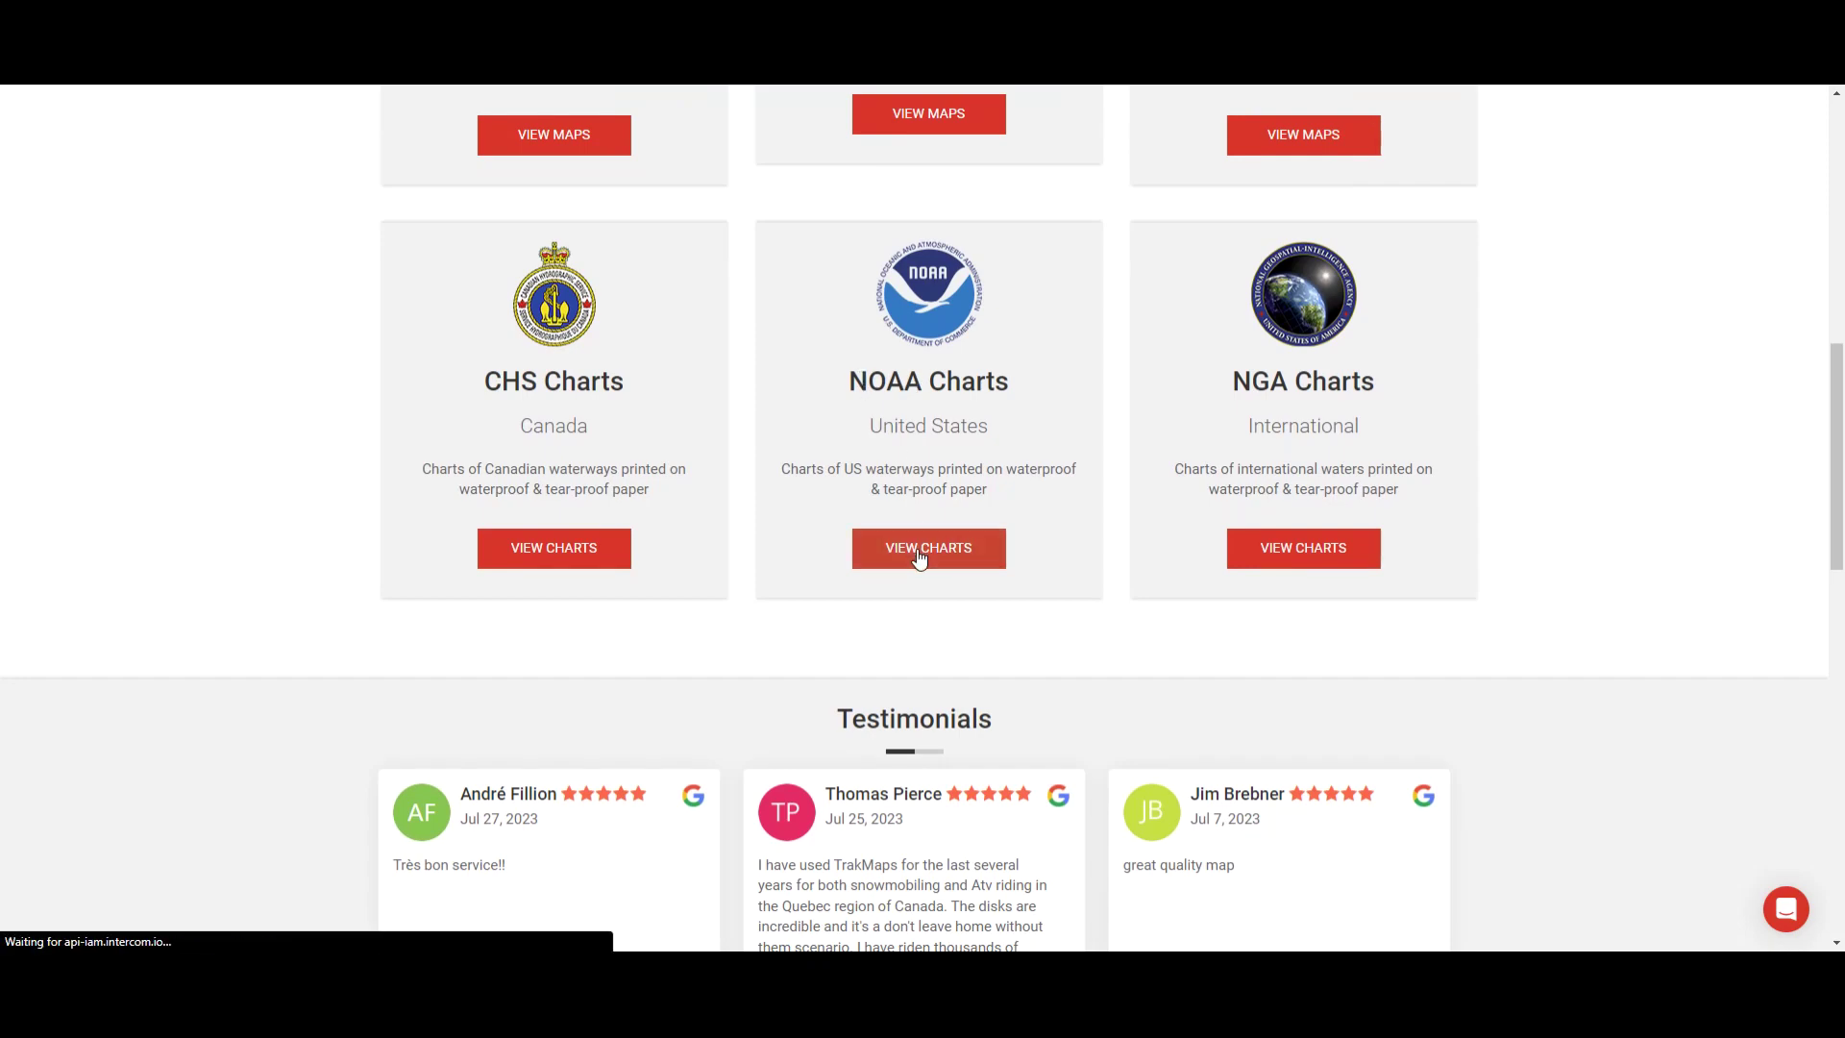
scroll(515, 527, down, 5)
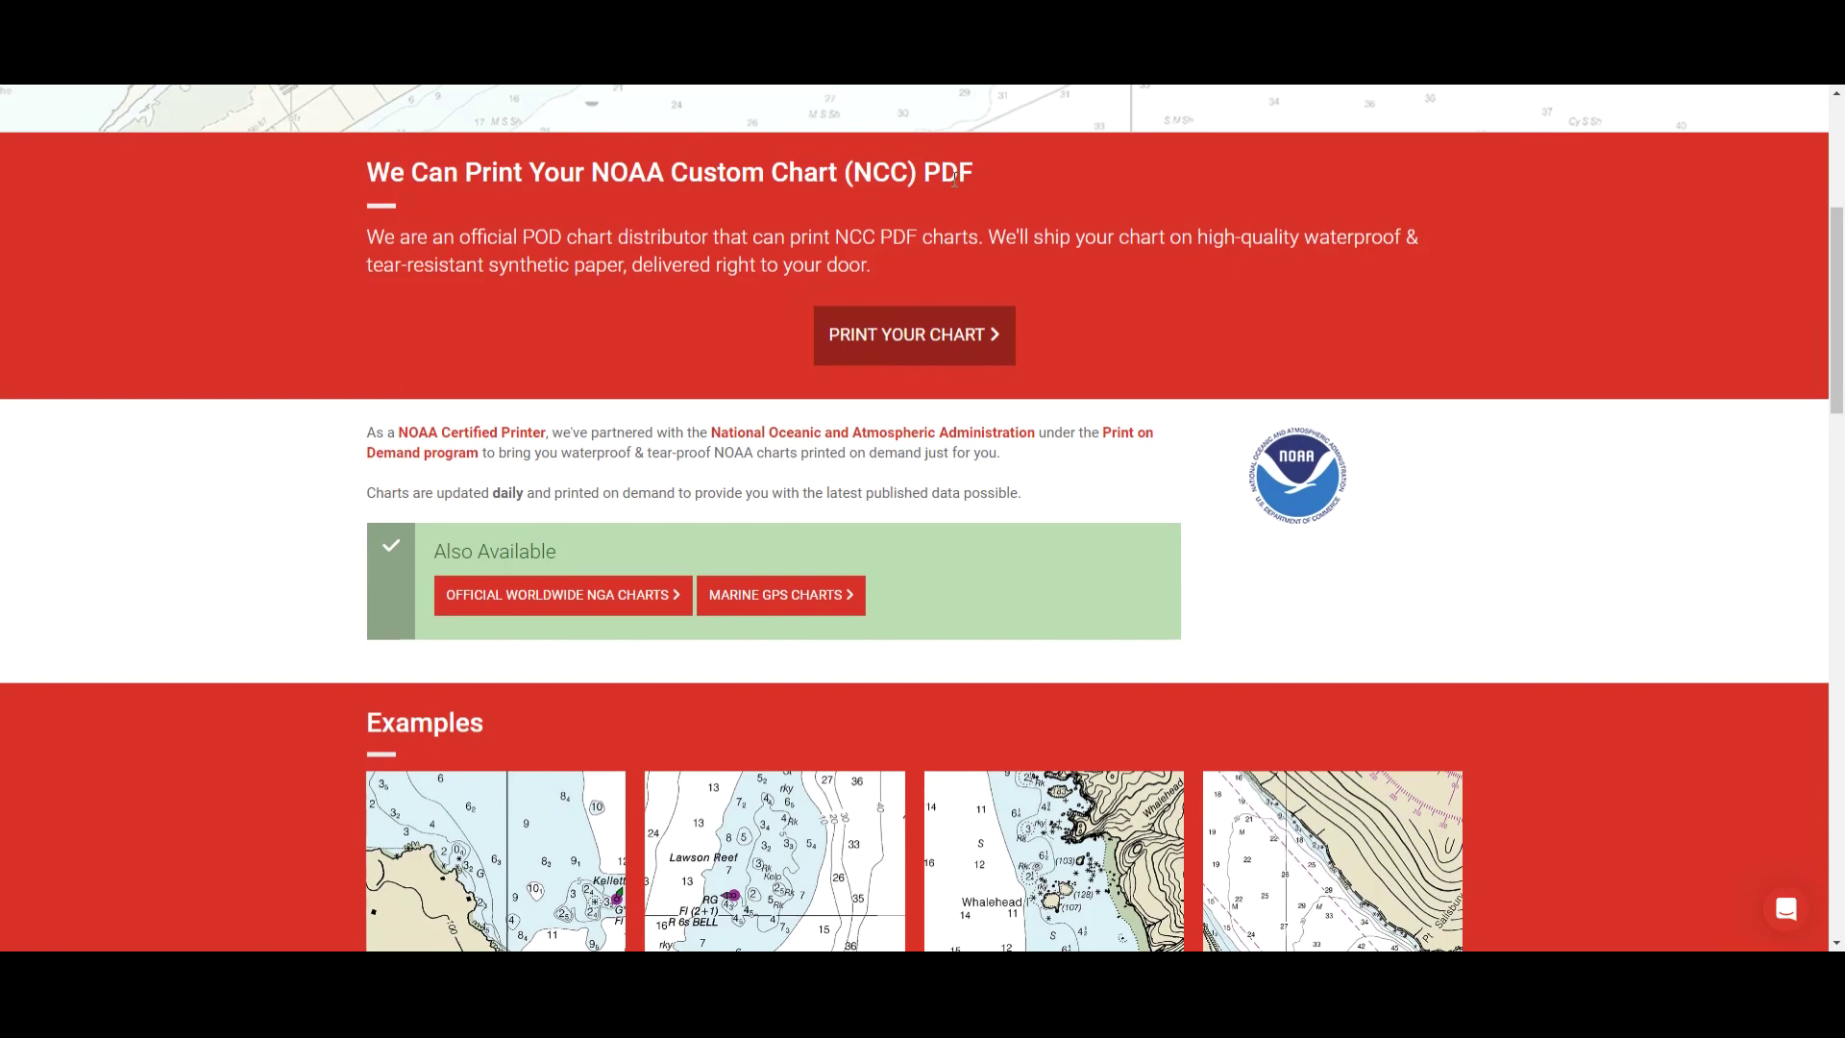
Open the NOAA Custom Chart (NCC) printing order page and set the chart's dimensions to Letter (8.5" x 11").
click(951, 360)
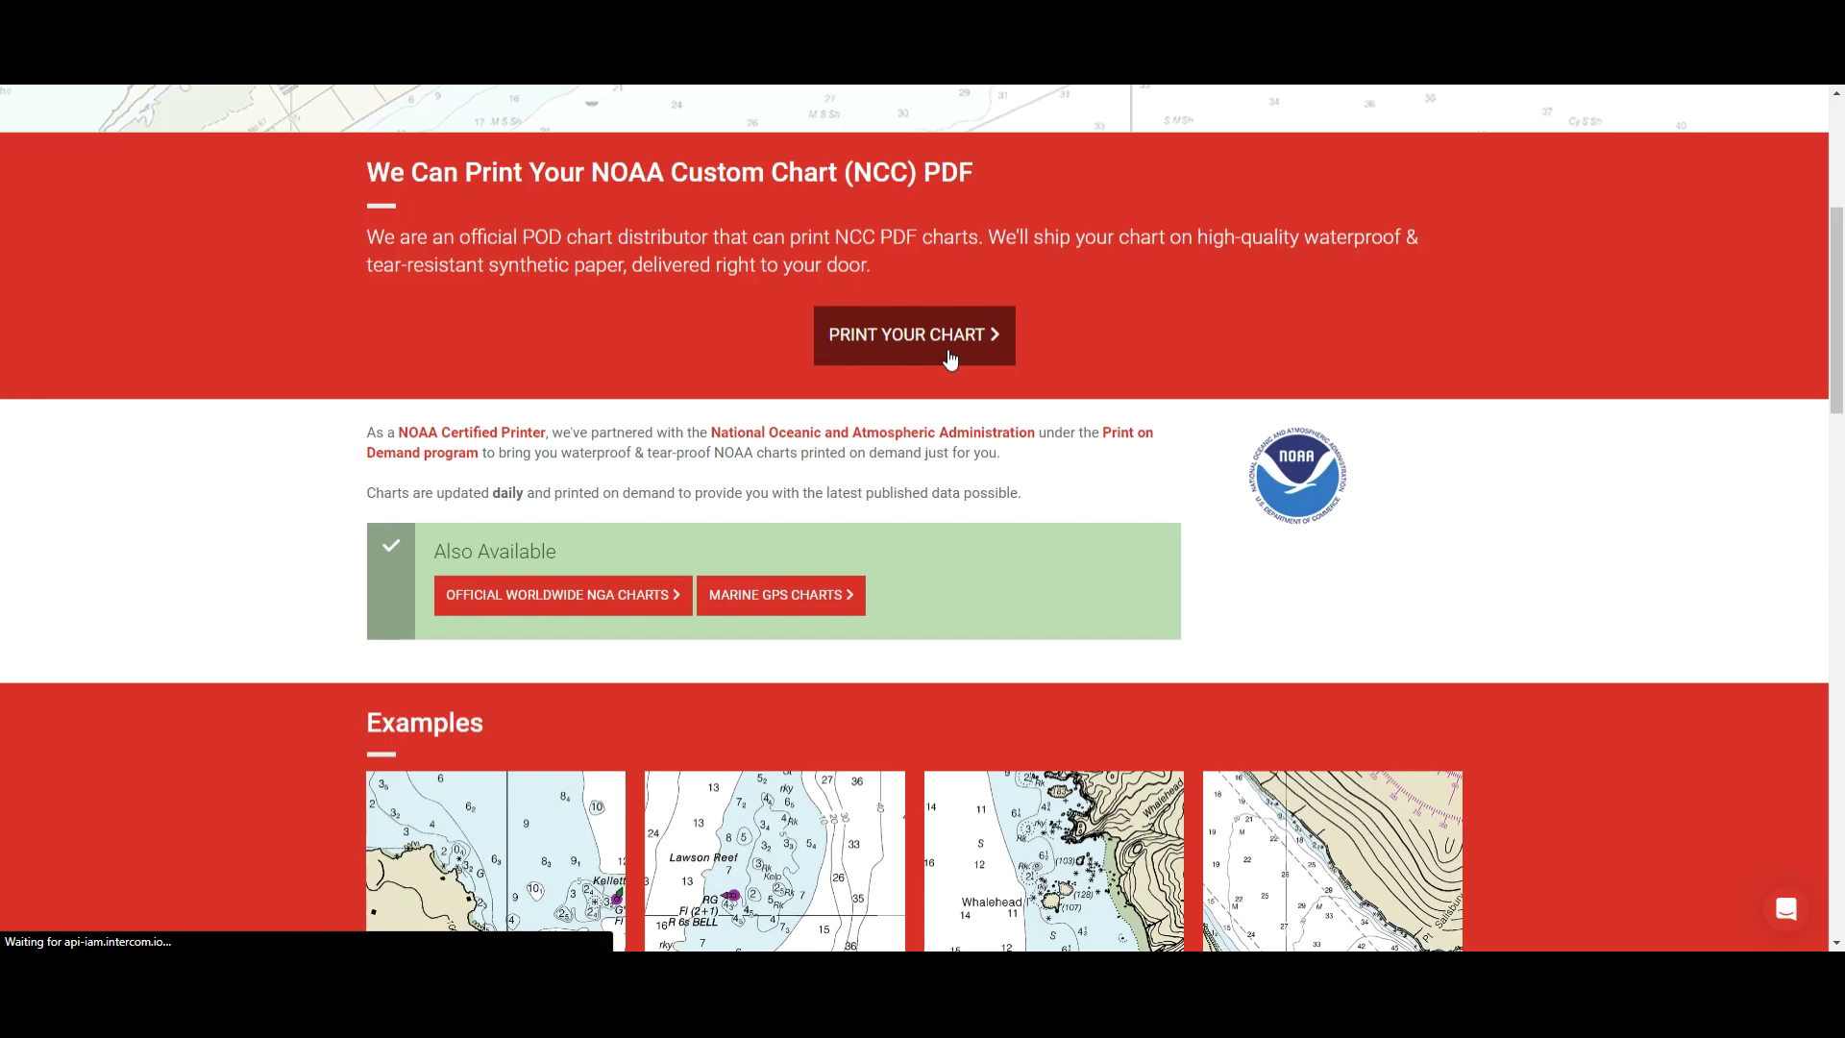
scroll(903, 528, down, 1)
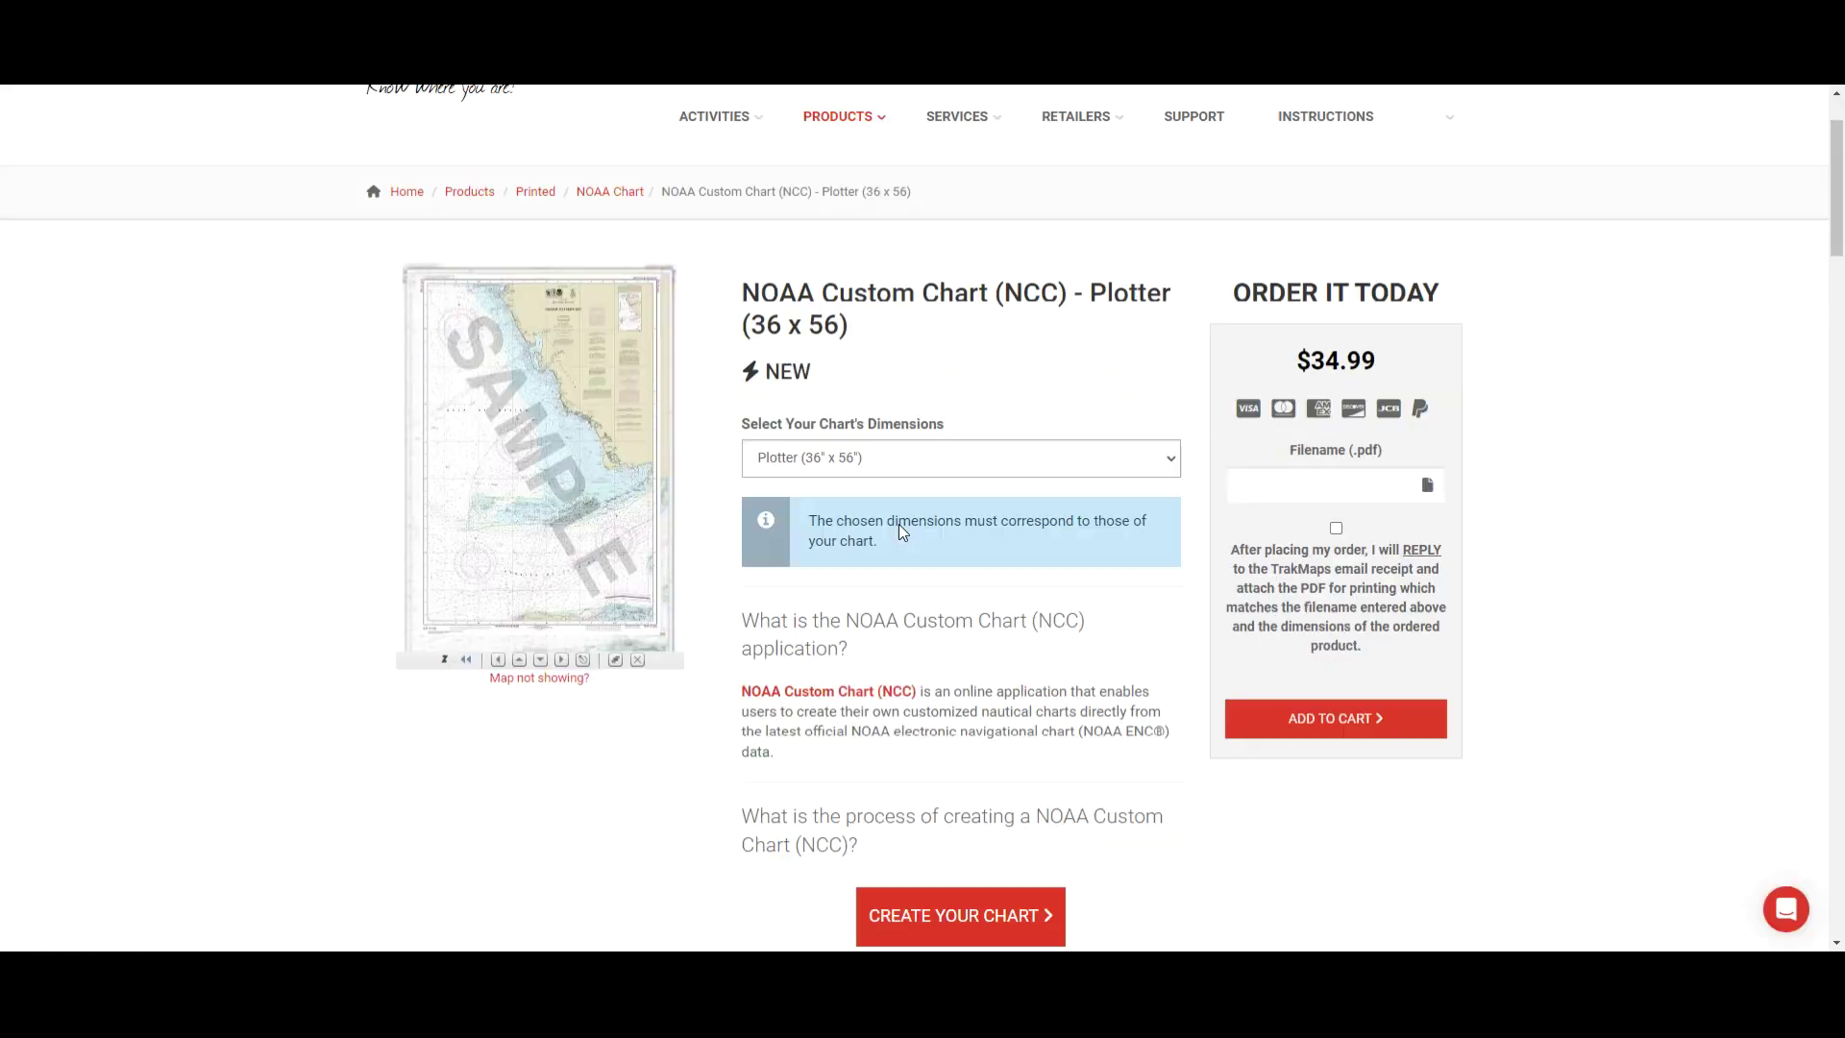
scroll(903, 531, down, 1)
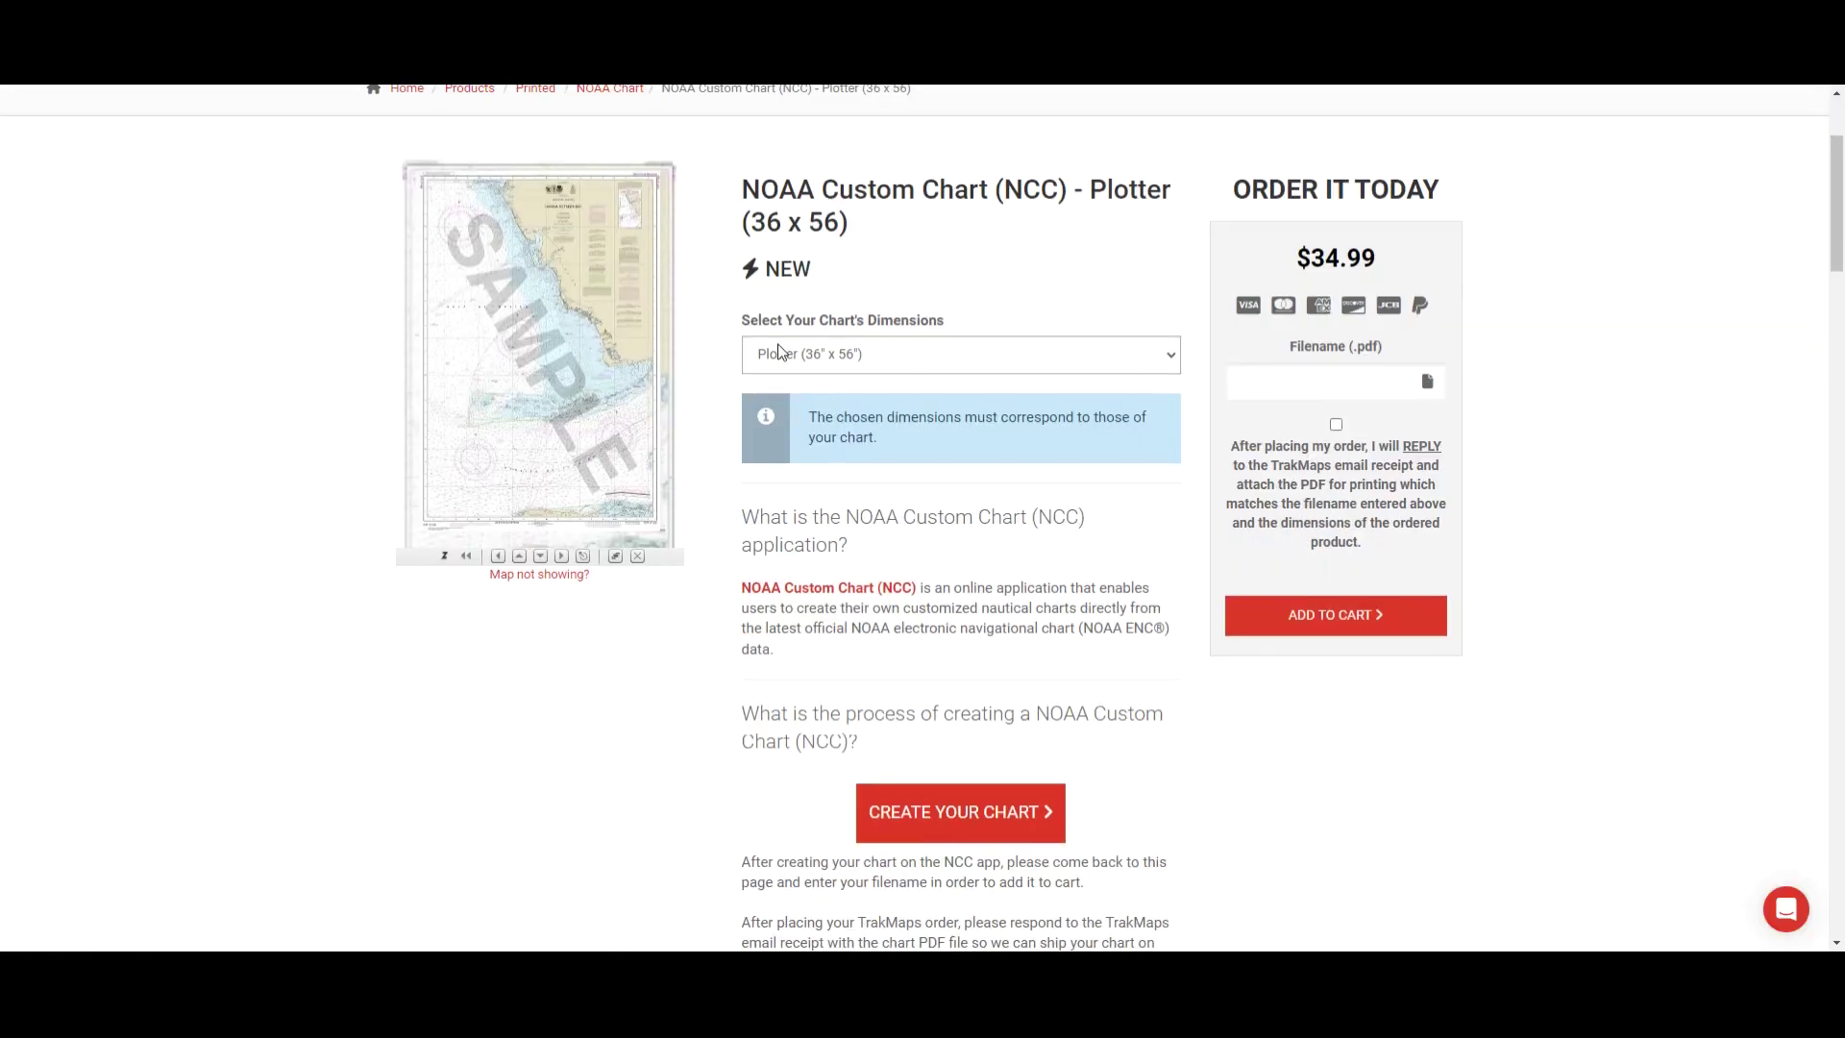
click(1146, 361)
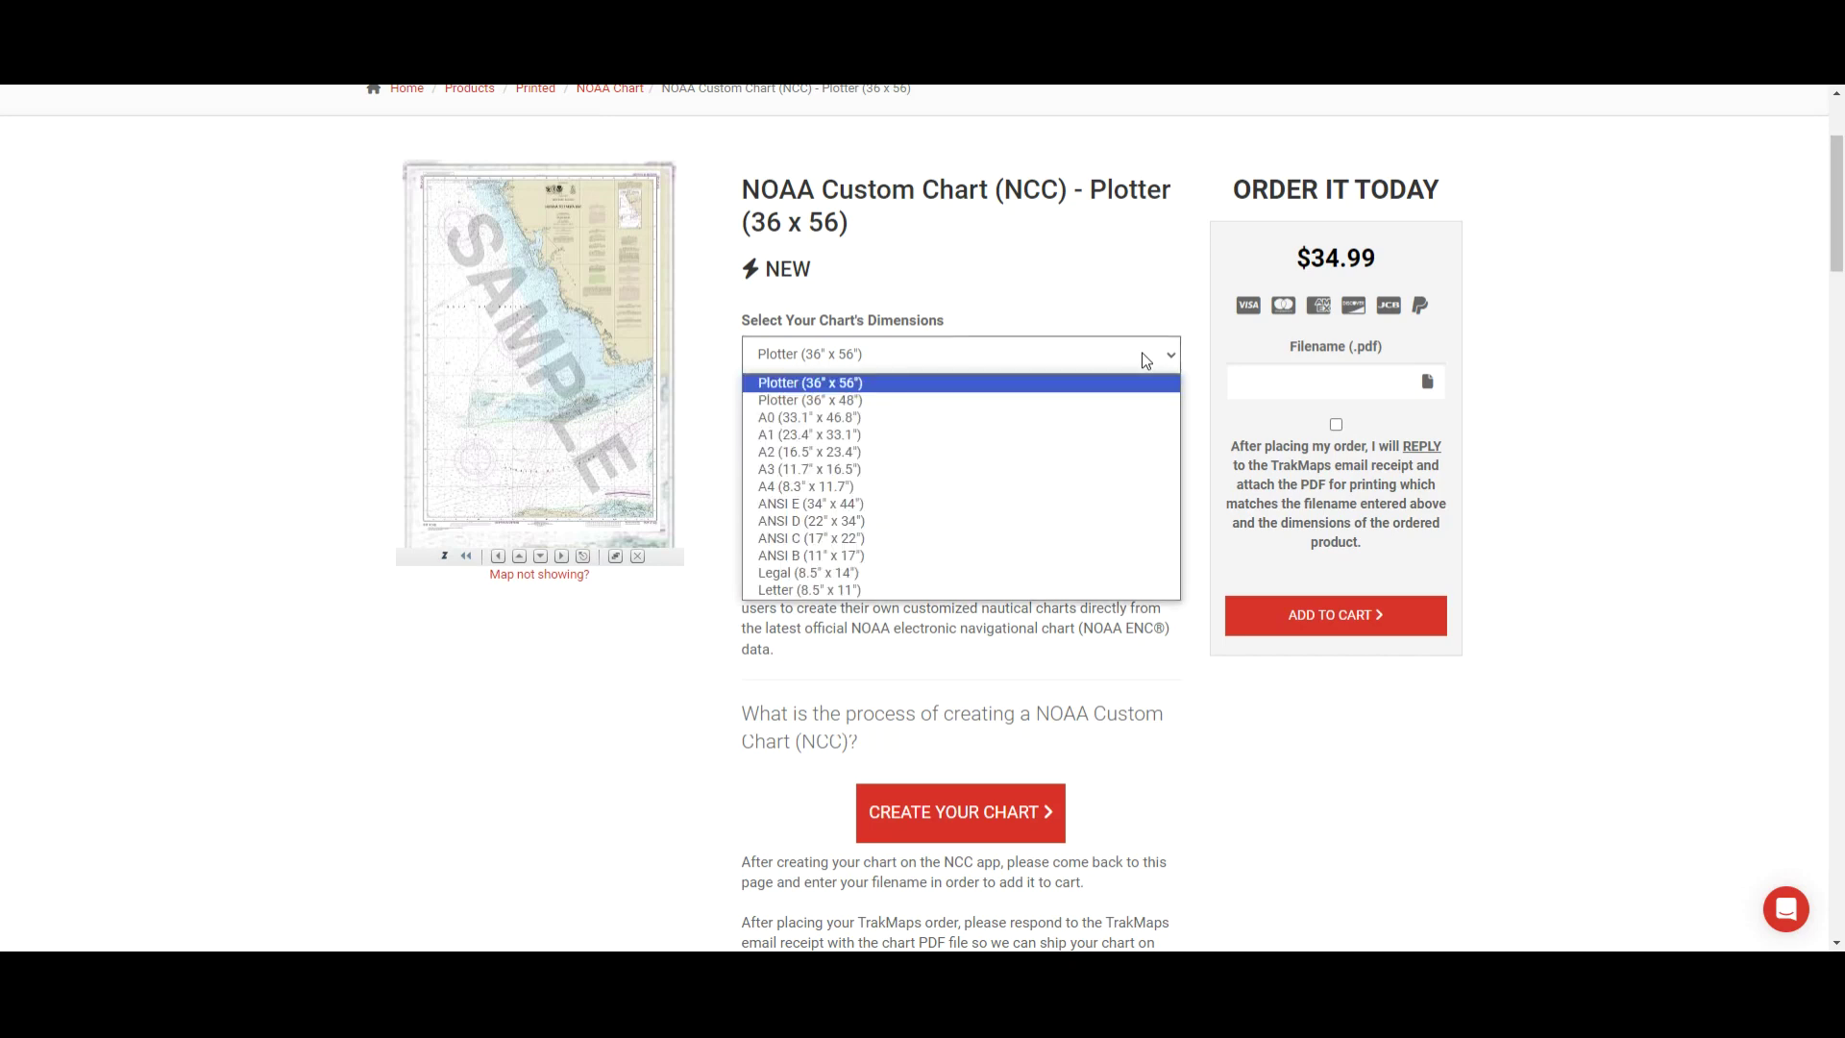
click(896, 590)
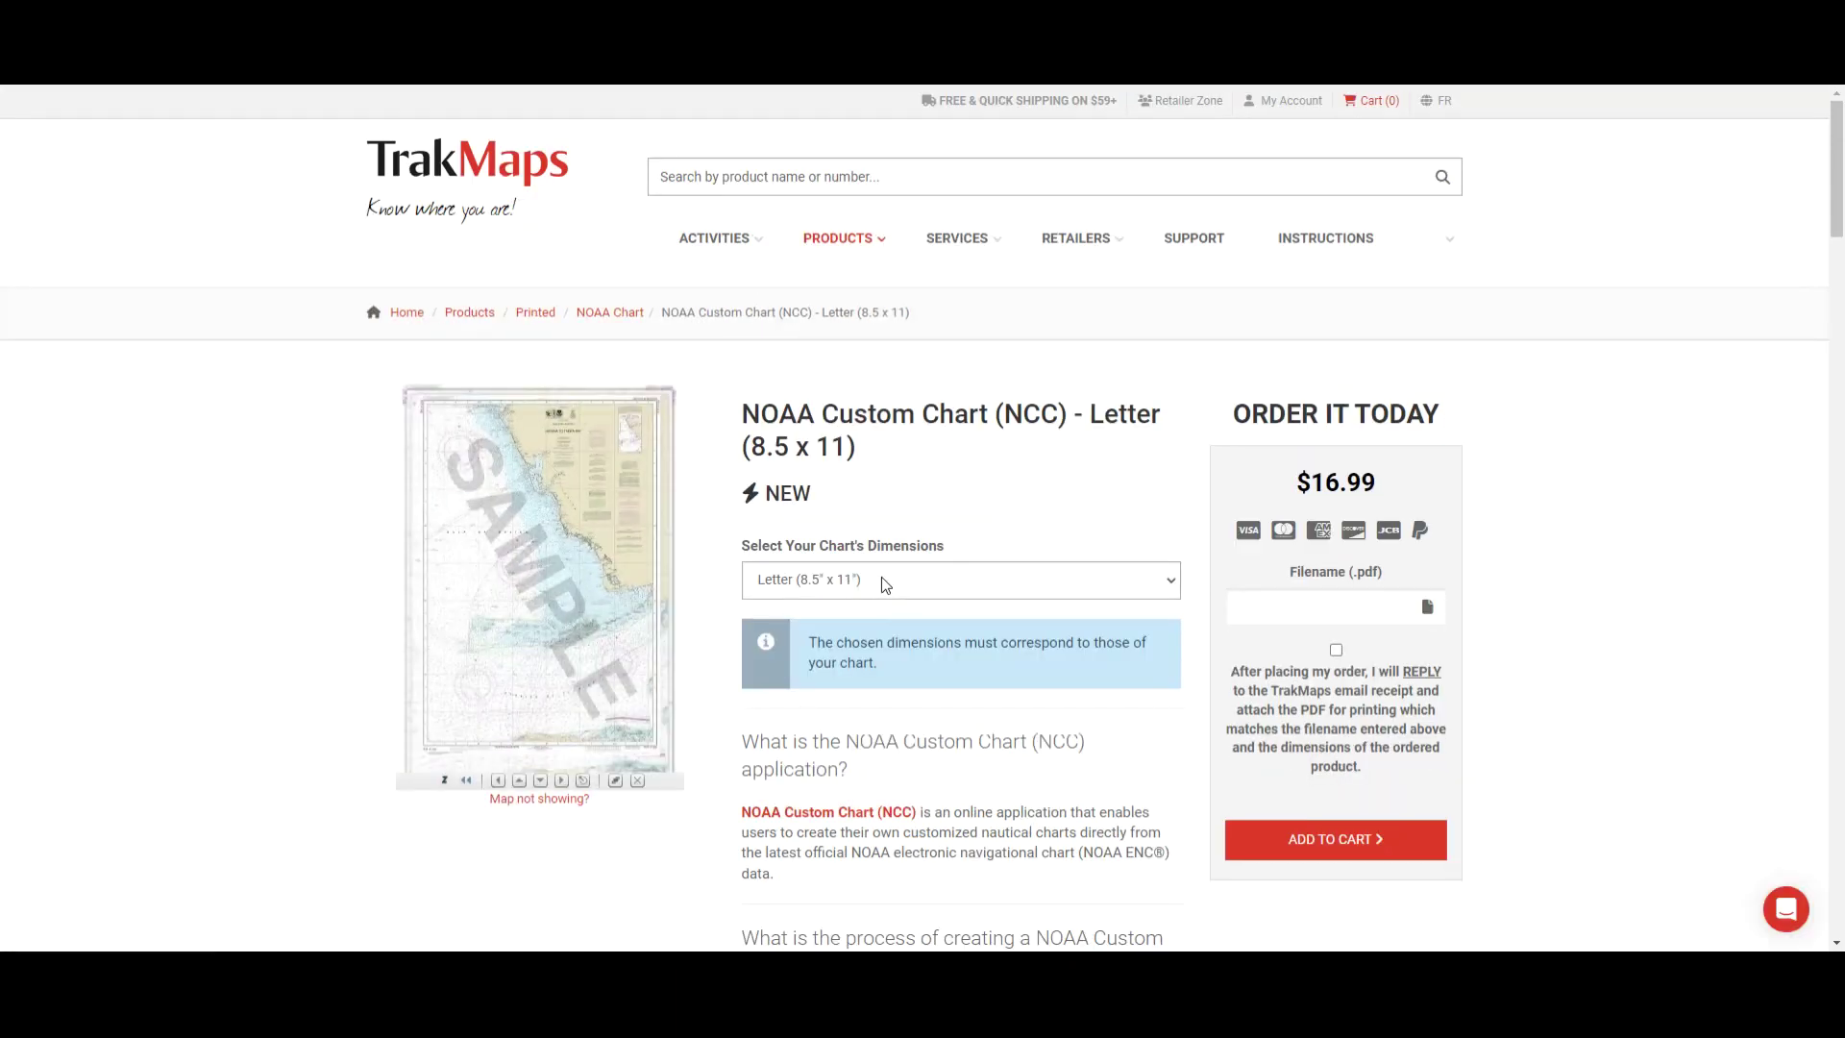
Paste the saved chart PDF's file name into the order, accept the reply-with-PDF condition, and add the chart to the cart.
click(1298, 600)
key(ctrl+v)
click(1337, 651)
click(1358, 852)
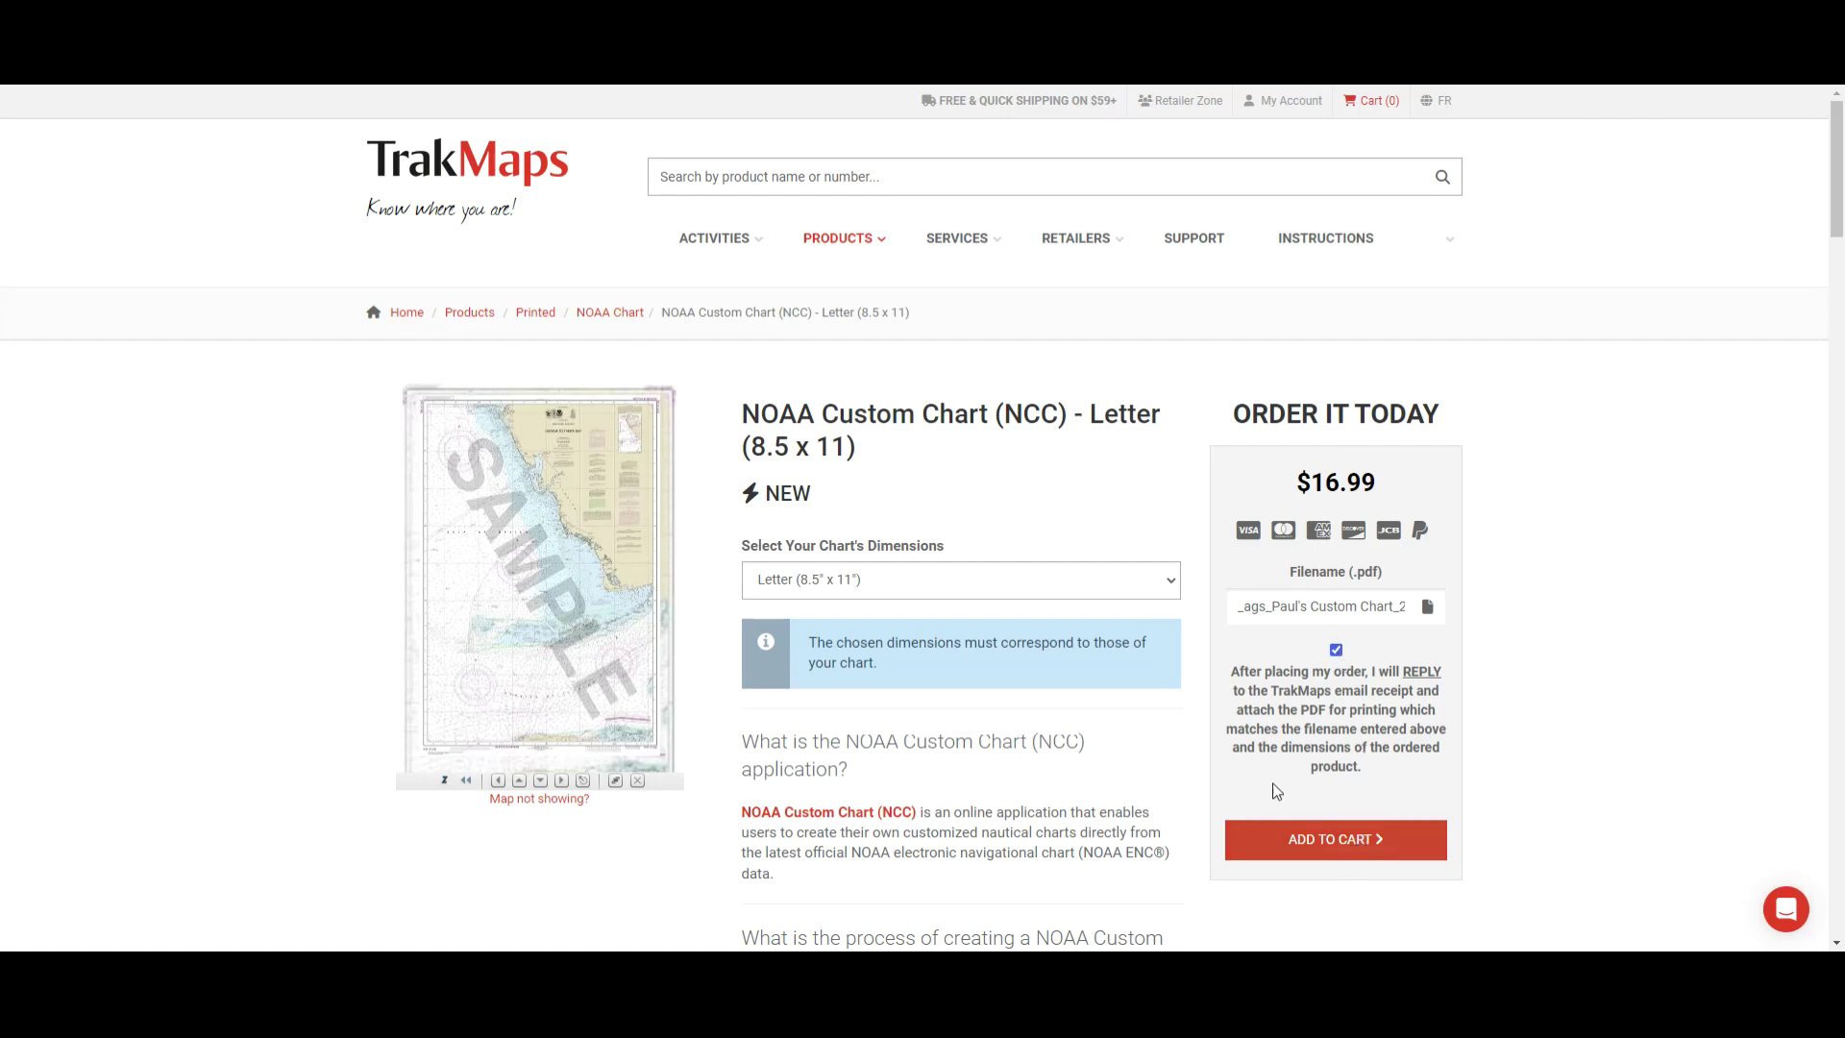